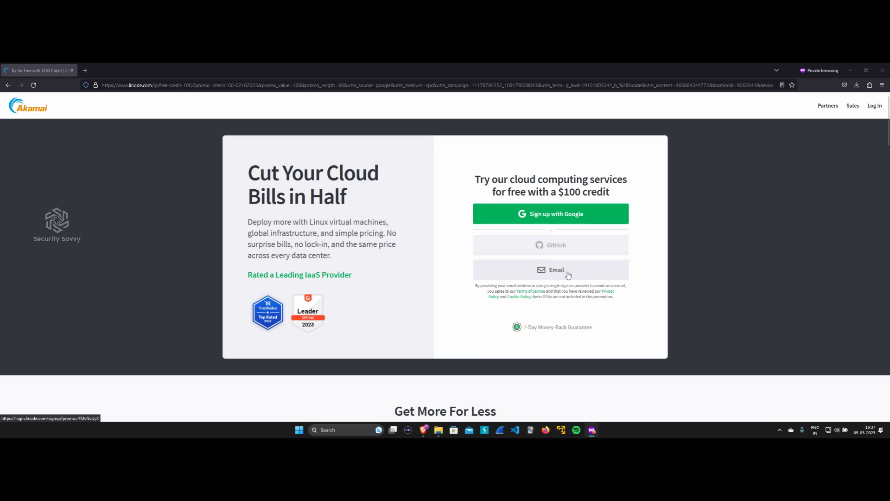
# Sign up for Linode through the existing Google account and submit a new account username.
pyautogui.click(552, 215)
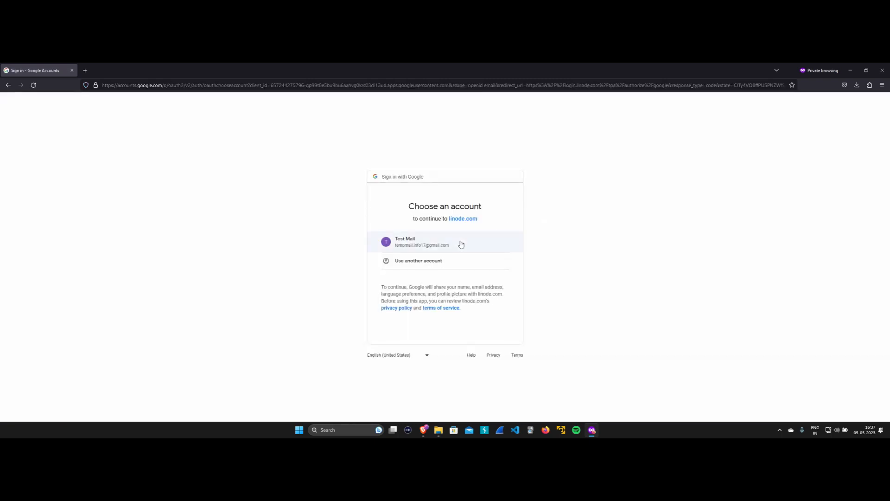
pyautogui.click(441, 246)
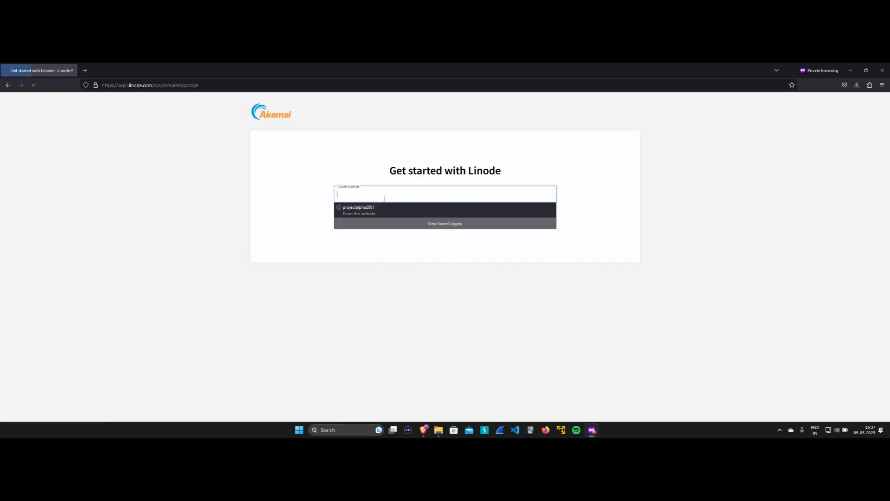
pyautogui.click(383, 198)
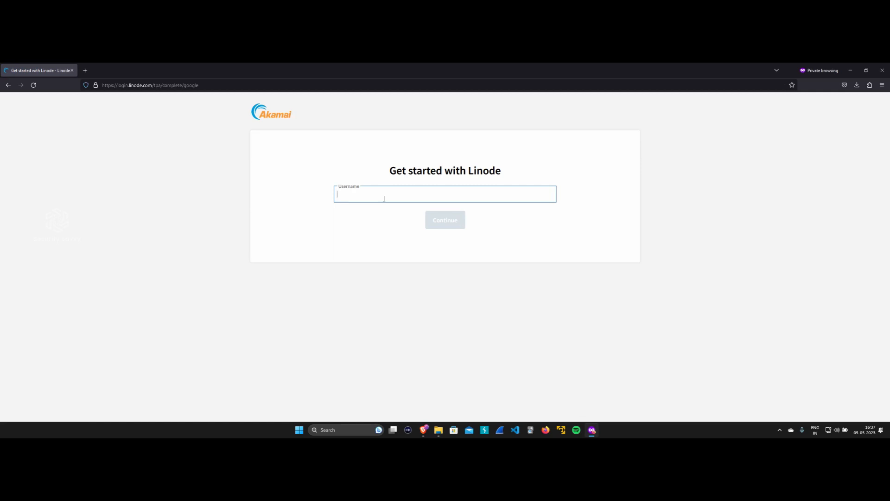
pyautogui.write('projectalpha')
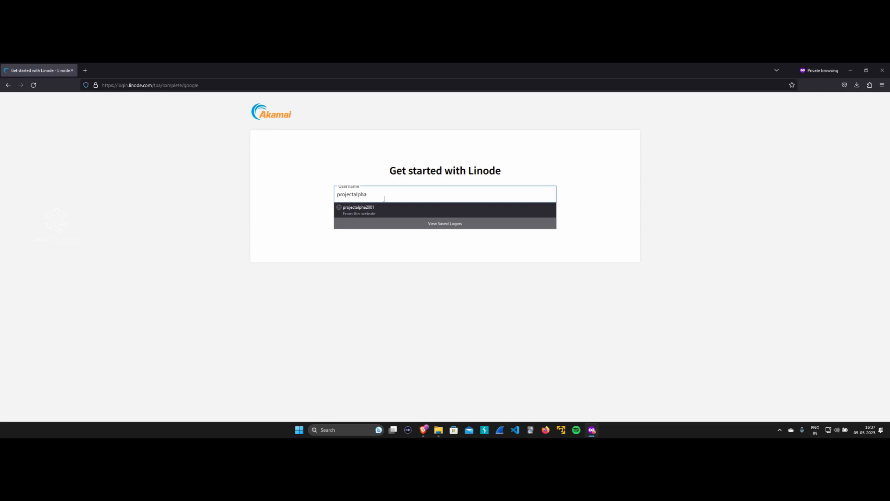
pyautogui.write('2005')
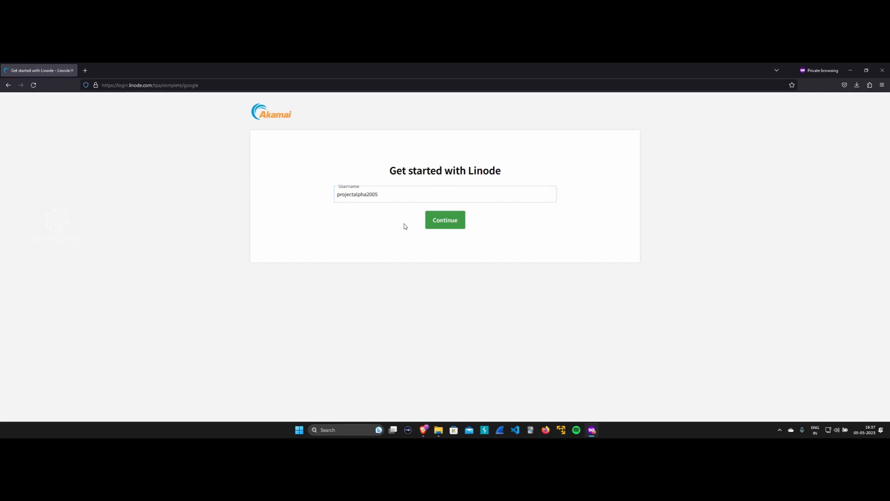
pyautogui.click(443, 220)
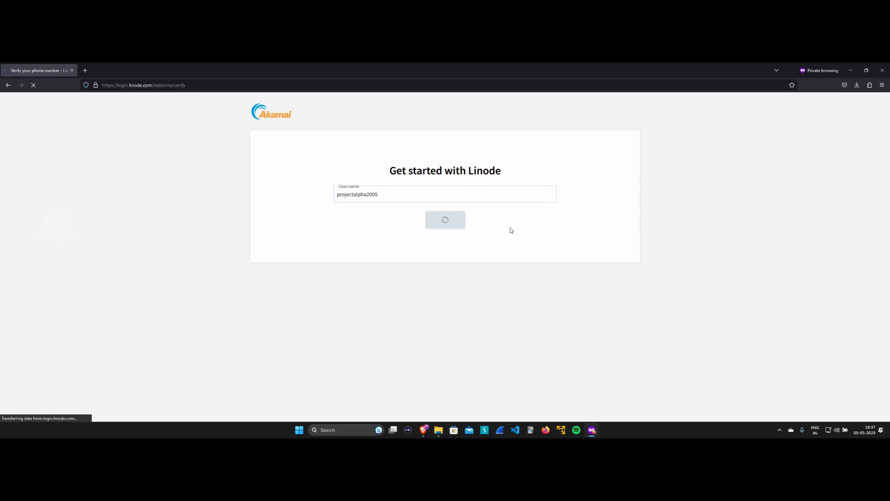
# Set the phone country code to India +91 and finish sign-up at the 'Almost there!' review page.
pyautogui.click(350, 246)
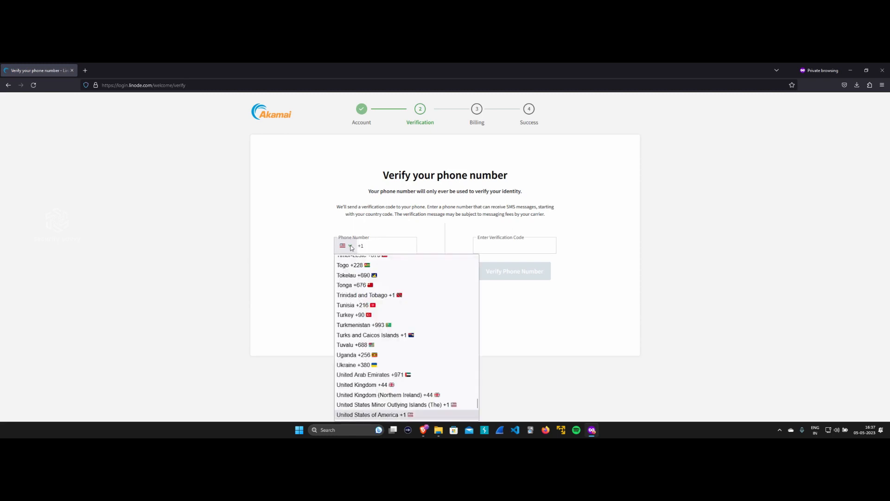
pyautogui.press('i')
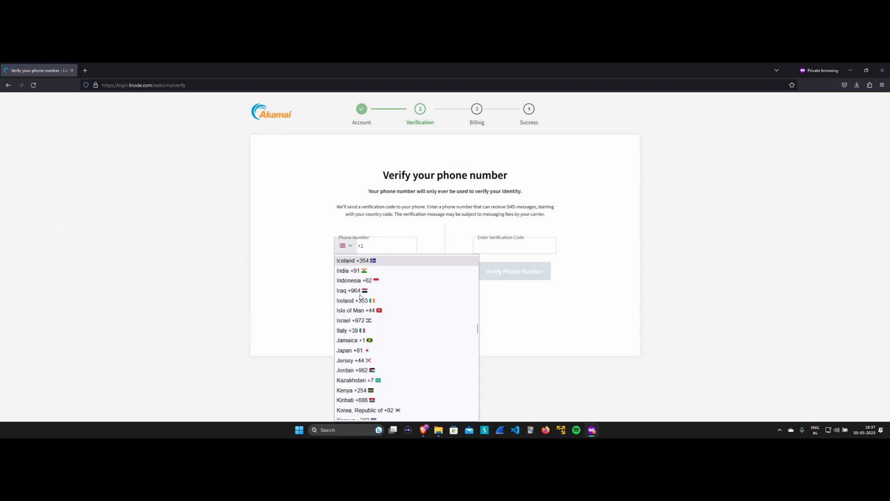
pyautogui.click(357, 270)
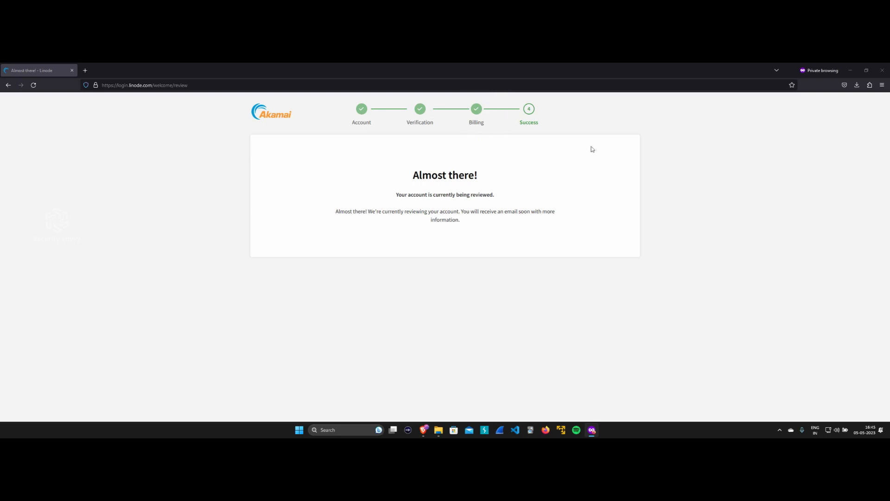
pyautogui.moveTo(408, 175); pyautogui.dragTo(516, 225)
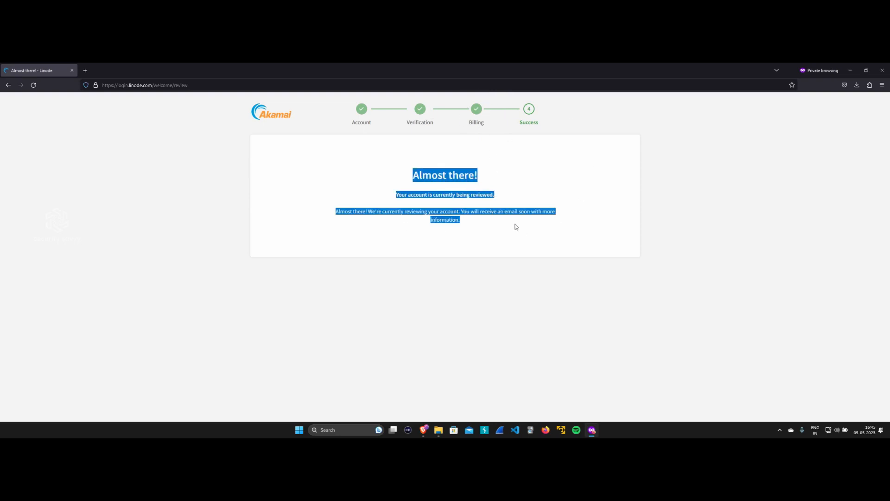
pyautogui.click(516, 226)
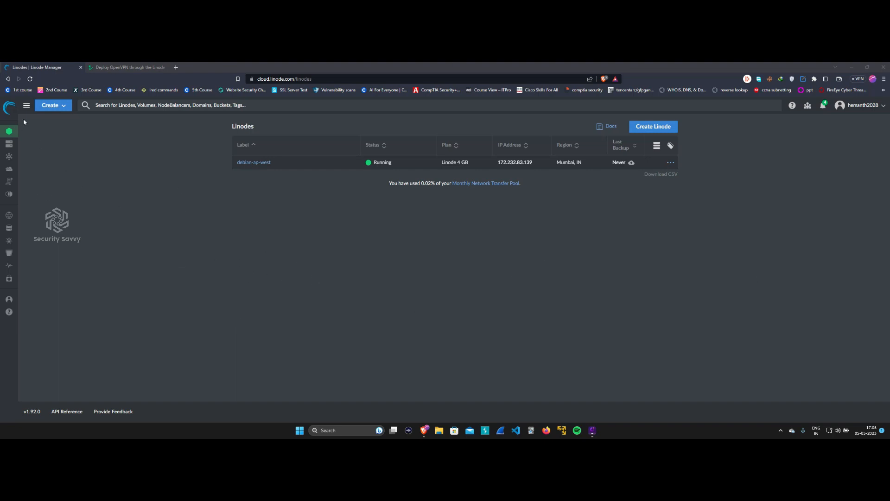
# Start a new Linode, browse the image list keeping Debian 11, then switch to Marketplace apps.
pyautogui.click(64, 108)
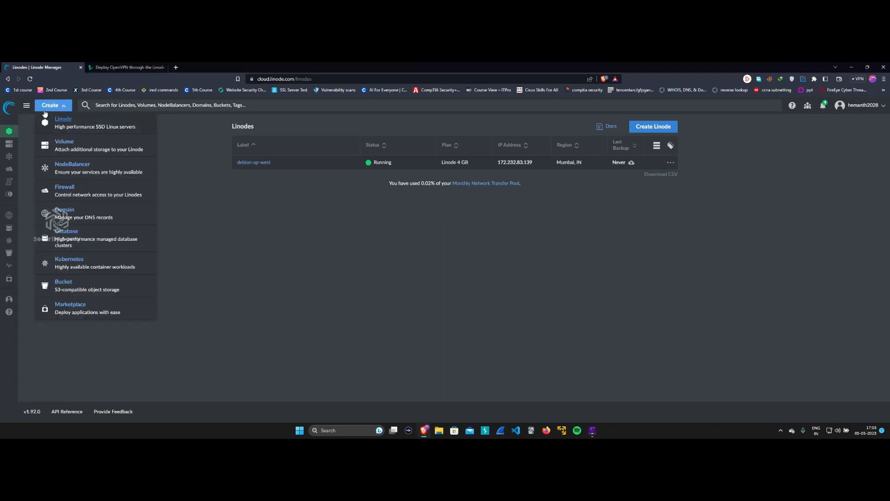
pyautogui.click(65, 122)
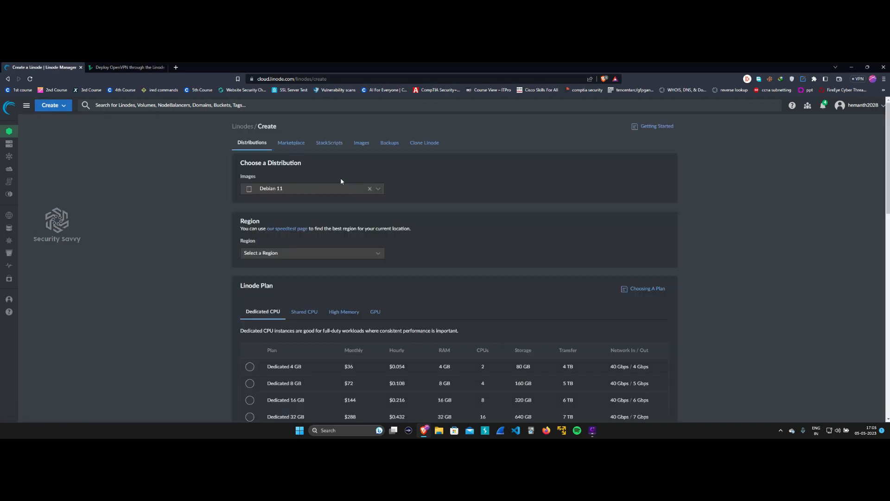
pyautogui.click(325, 188)
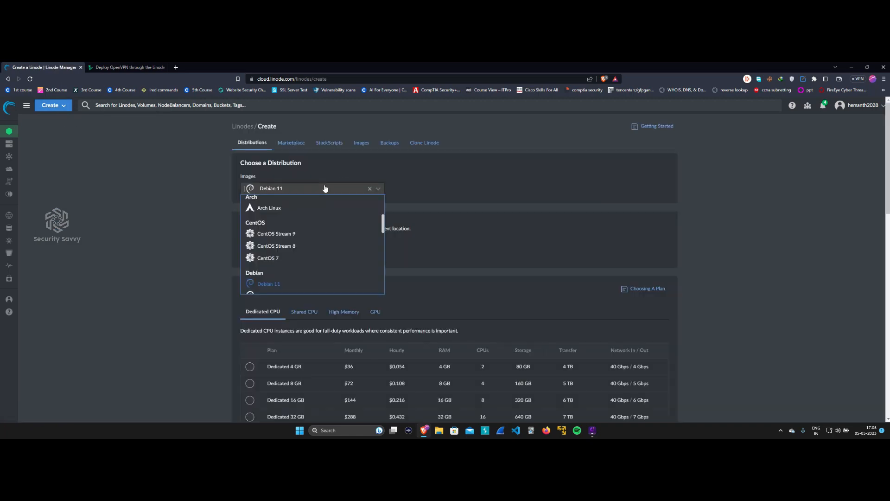
pyautogui.scroll(-5, 306, 227)
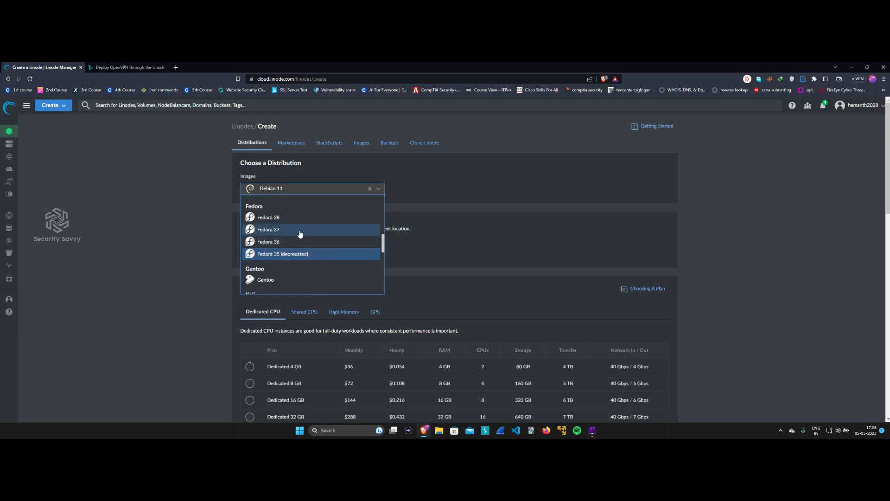
pyautogui.scroll(-3, 325, 233)
pyautogui.click(322, 191)
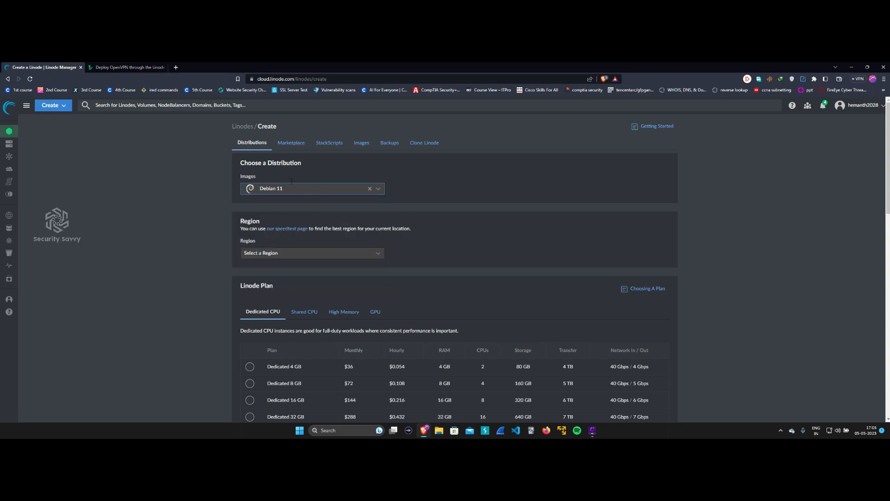
pyautogui.click(293, 143)
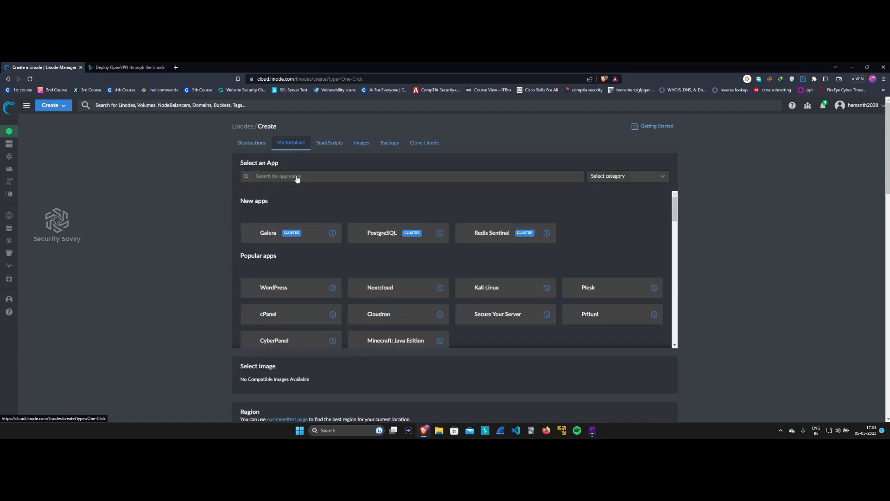
# Search the Marketplace for 'ope' and select the OpenVPN app, showing its details.
pyautogui.click(304, 175)
pyautogui.write('openvpn')
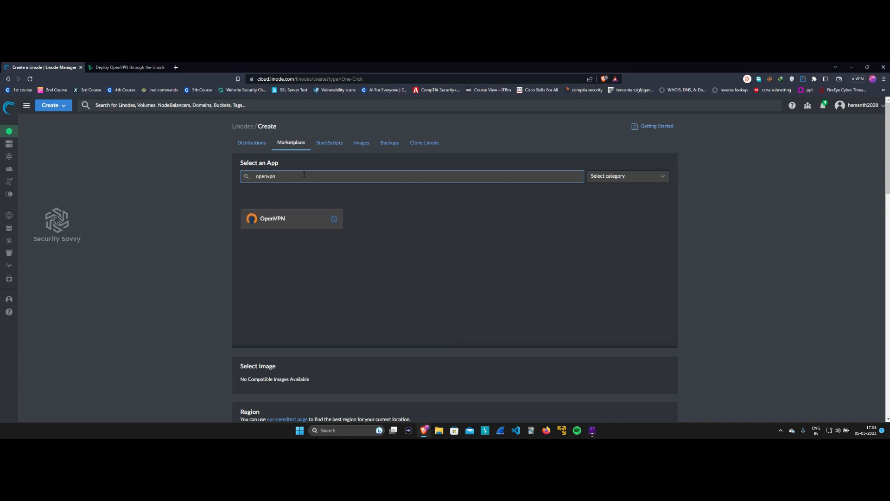
pyautogui.click(301, 221)
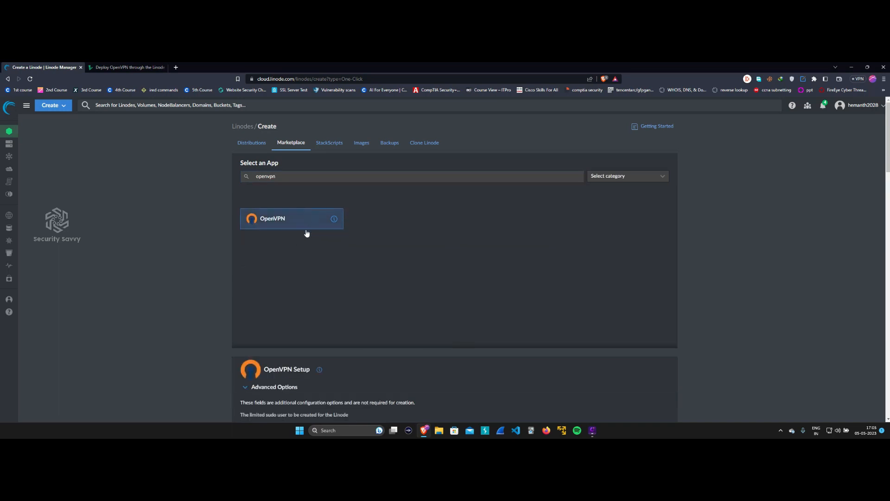
pyautogui.click(333, 220)
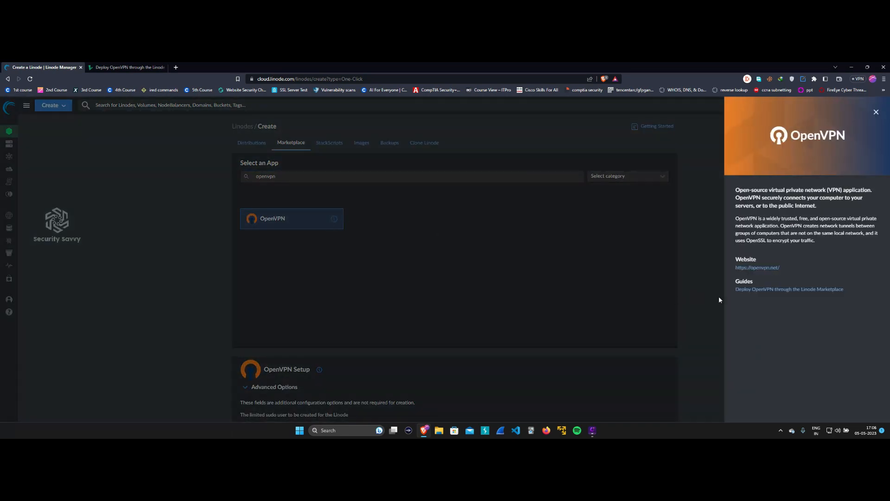
# Read through the OpenVPN deployment guide, then close it and return to Linode creation.
pyautogui.click(747, 290)
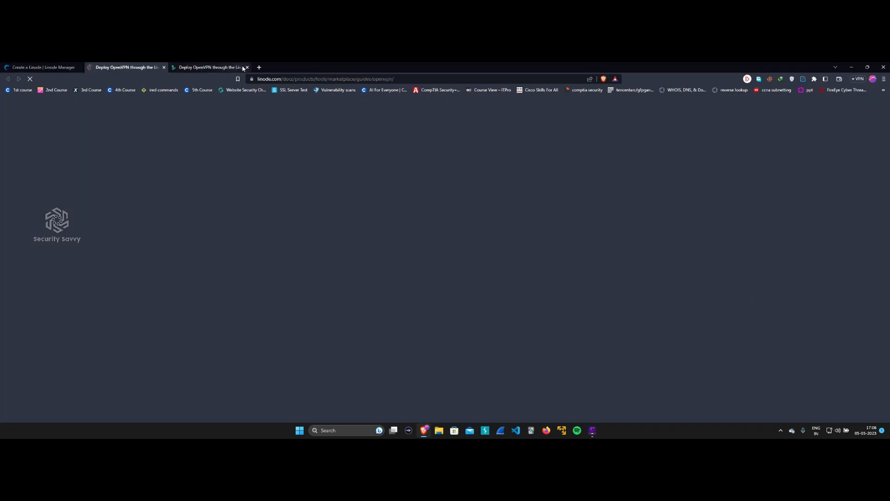
pyautogui.click(246, 67)
pyautogui.scroll(-7, 309, 295)
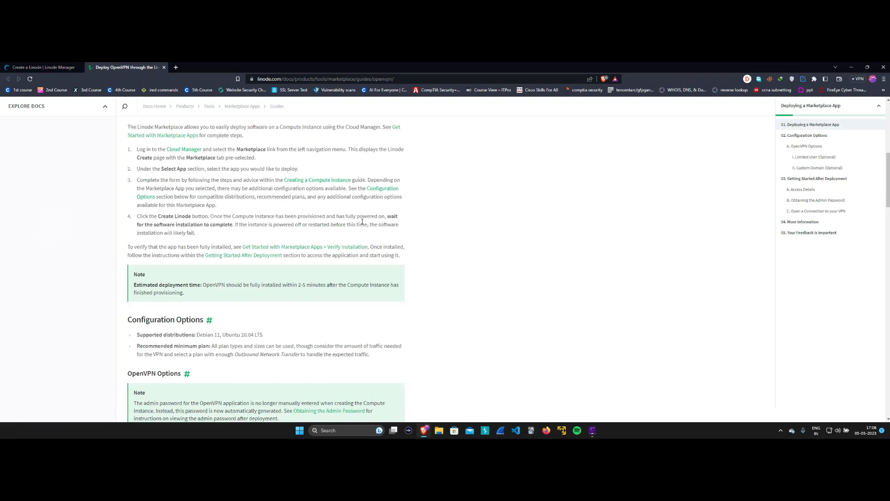
pyautogui.scroll(-8, 349, 210)
pyautogui.scroll(2, 376, 259)
pyautogui.scroll(12, 377, 260)
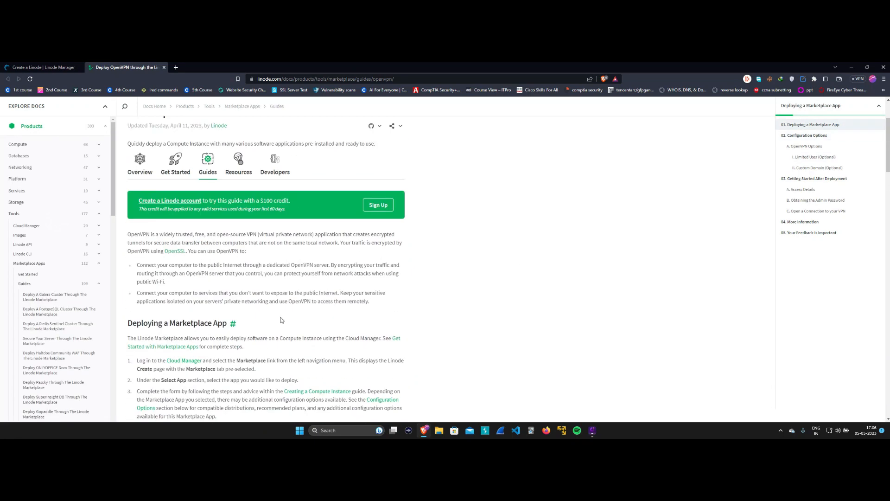
pyautogui.scroll(-2, 280, 319)
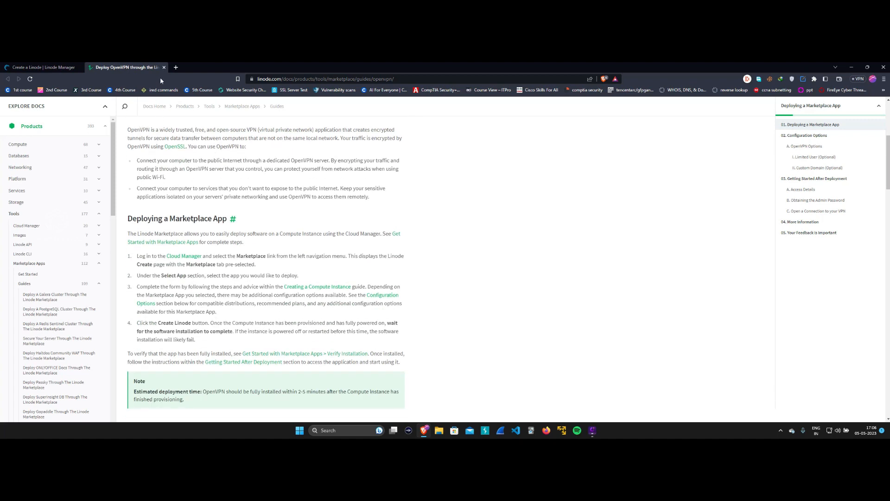
pyautogui.click(163, 68)
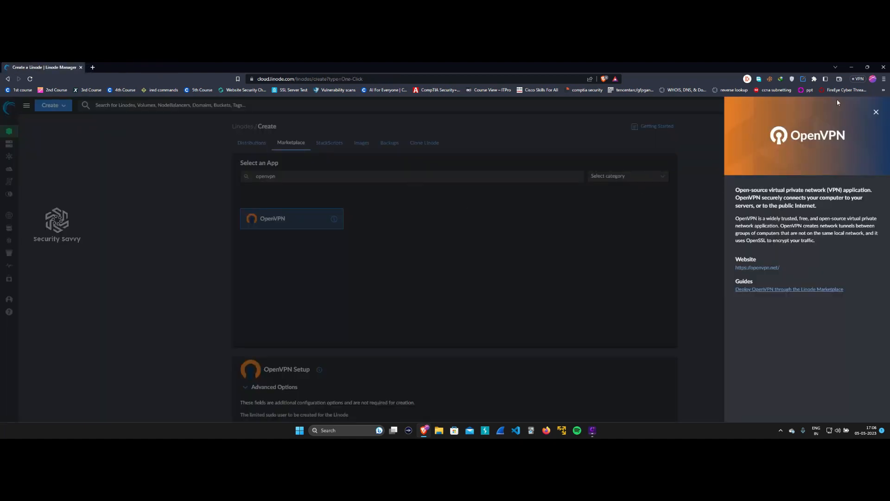
# Choose Ubuntu 20.04 LTS as the image and Dallas, TX as the region.
pyautogui.click(876, 112)
pyautogui.scroll(-5, 315, 265)
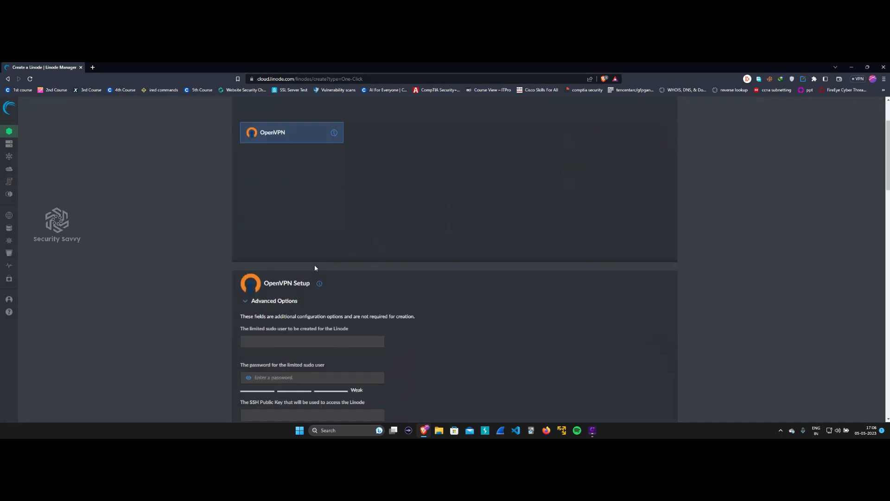
pyautogui.scroll(-6, 307, 267)
pyautogui.click(305, 207)
pyautogui.click(278, 255)
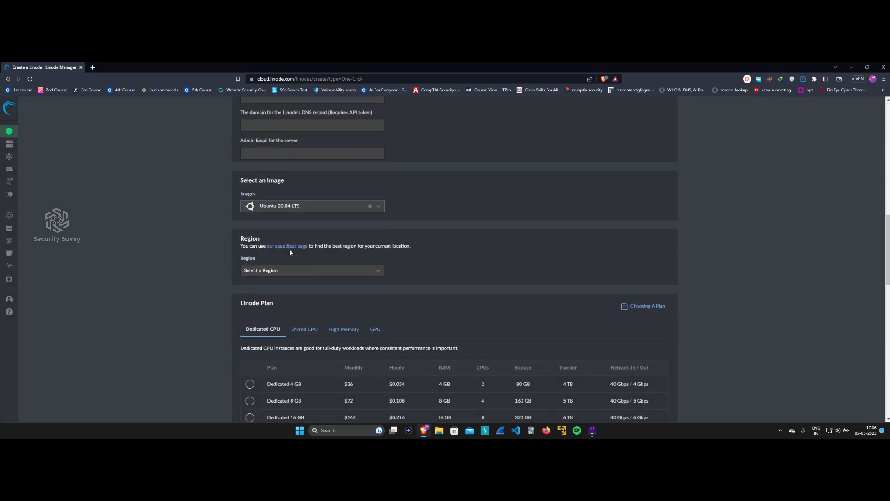
pyautogui.click(277, 270)
pyautogui.scroll(-3, 279, 319)
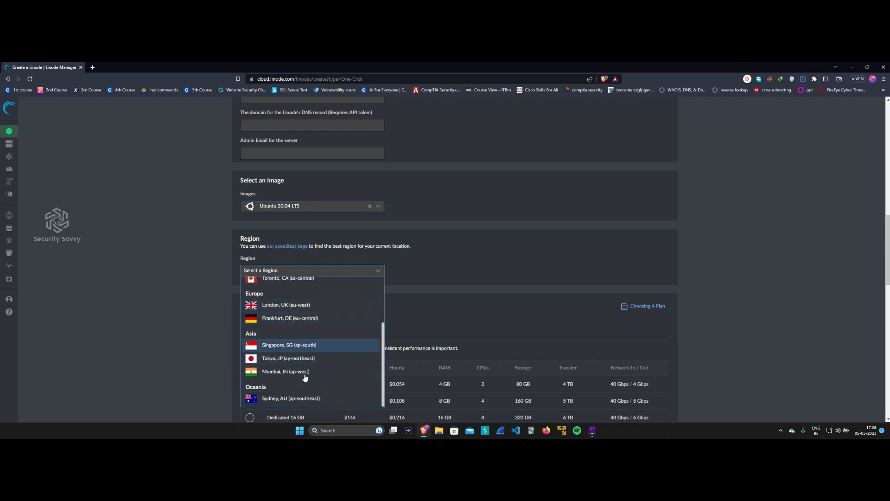
pyautogui.scroll(3, 278, 357)
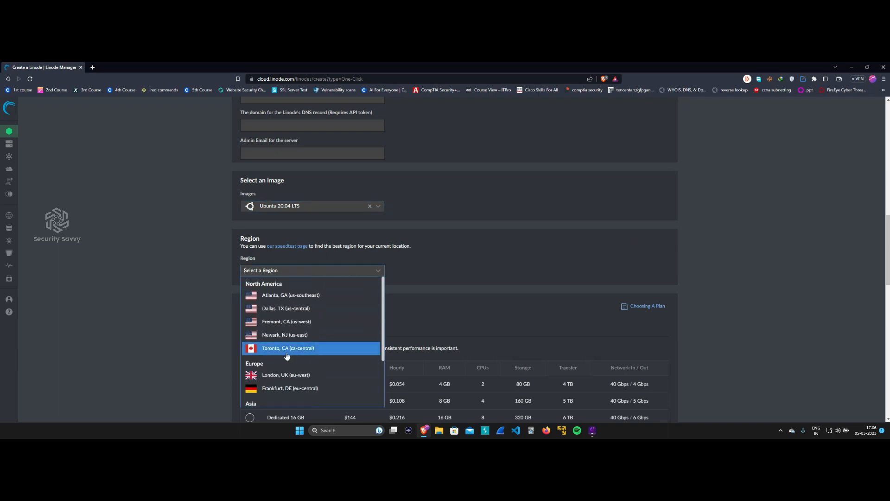
pyautogui.click(306, 310)
# Pick the Shared CPU Nanode 1 GB plan at $5 per month.
pyautogui.scroll(-3, 307, 197)
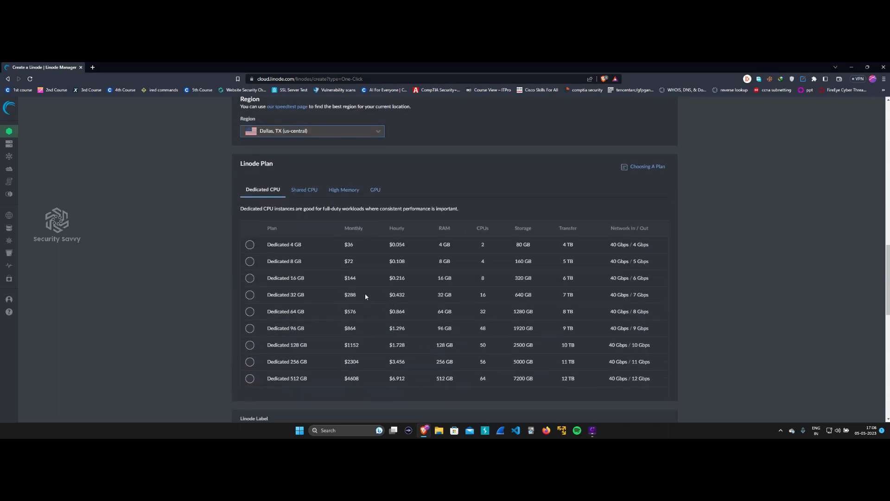
pyautogui.click(307, 195)
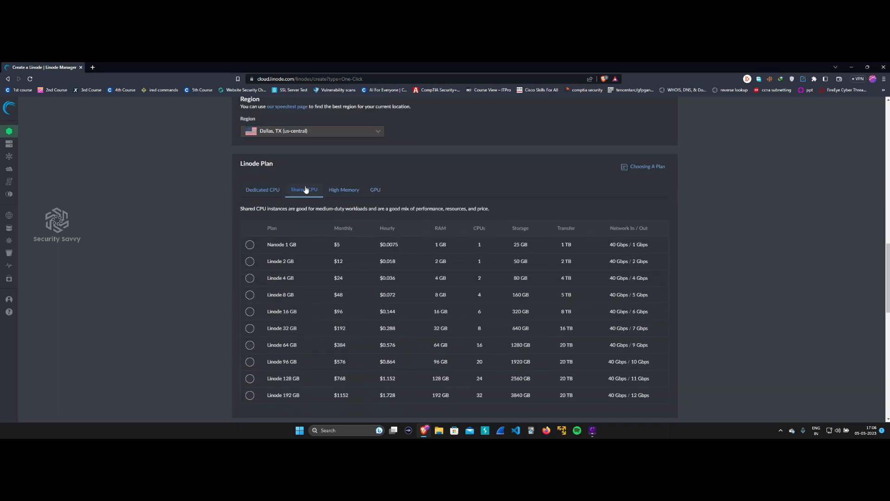
pyautogui.click(254, 246)
pyautogui.moveTo(329, 243); pyautogui.dragTo(343, 248)
pyautogui.doubleClick(276, 244)
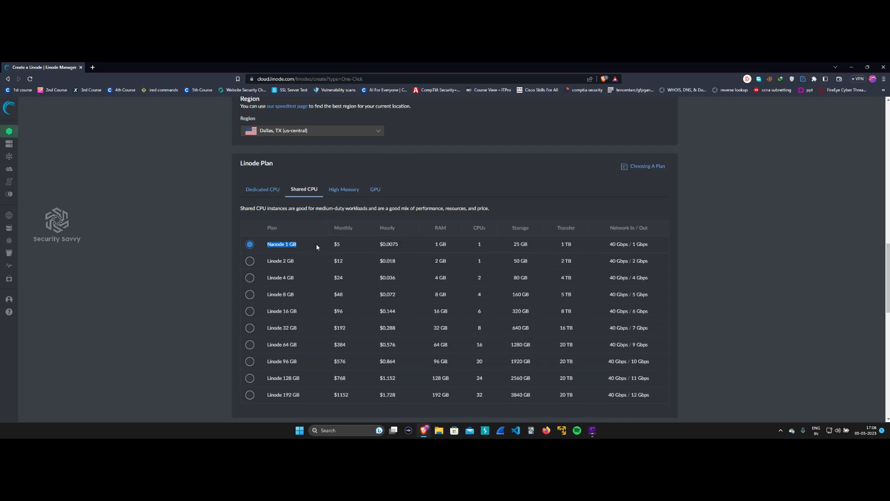
# Enter a root password for the new Linode.
pyautogui.scroll(-4, 314, 246)
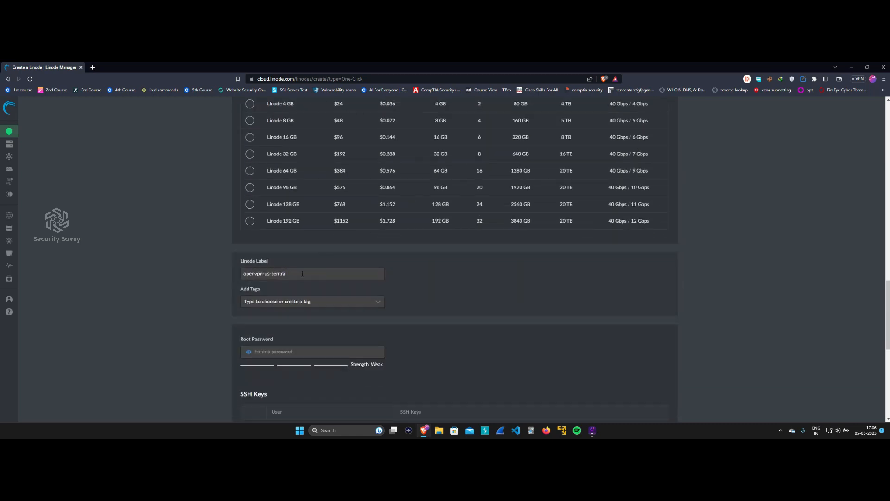
pyautogui.scroll(-2, 316, 273)
pyautogui.click(287, 246)
pyautogui.write('•••••••••••')
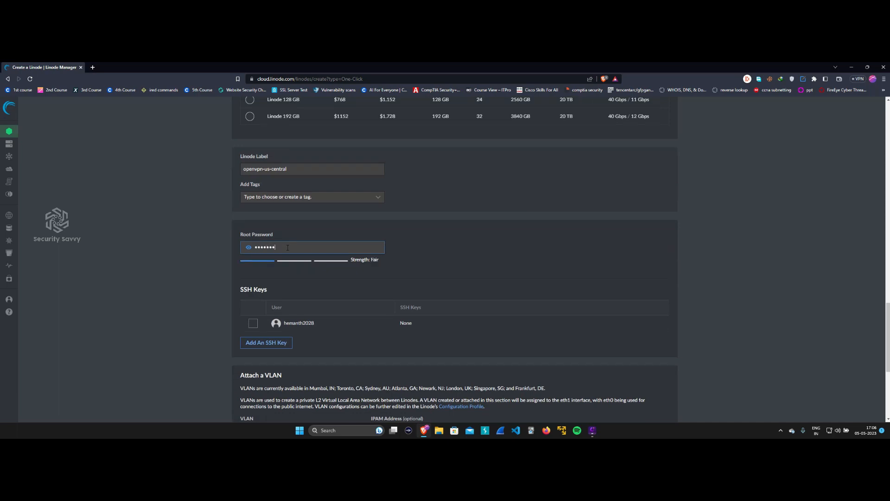
pyautogui.write('•')
pyautogui.scroll(-4, 485, 259)
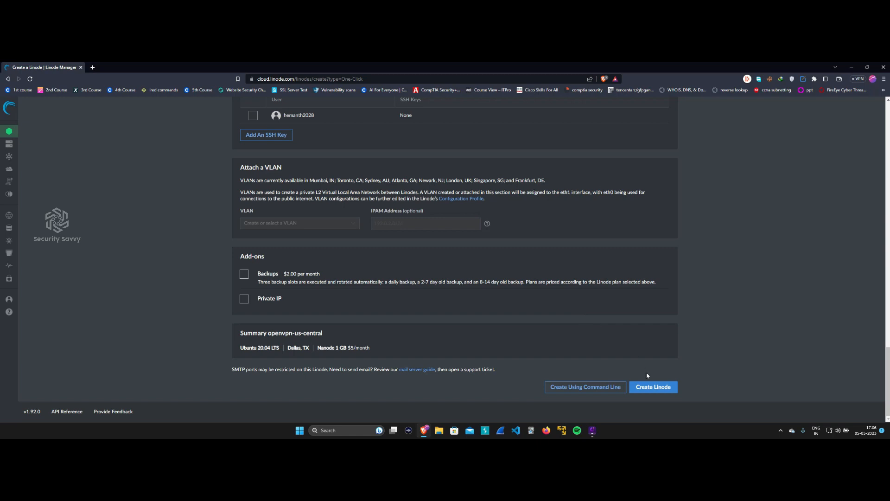
# Create the openvpn-us-central Linode and watch it provisioning at IP 96.126.118.190.
pyautogui.click(651, 387)
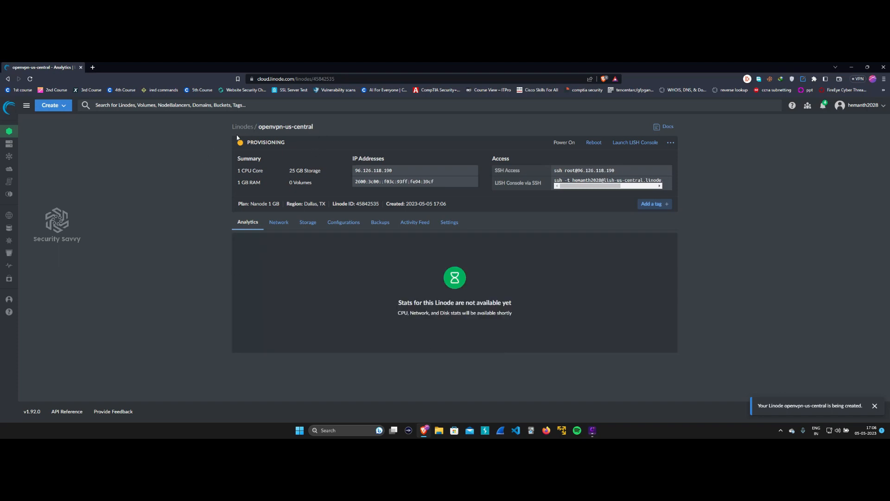
pyautogui.moveTo(279, 143); pyautogui.dragTo(249, 143)
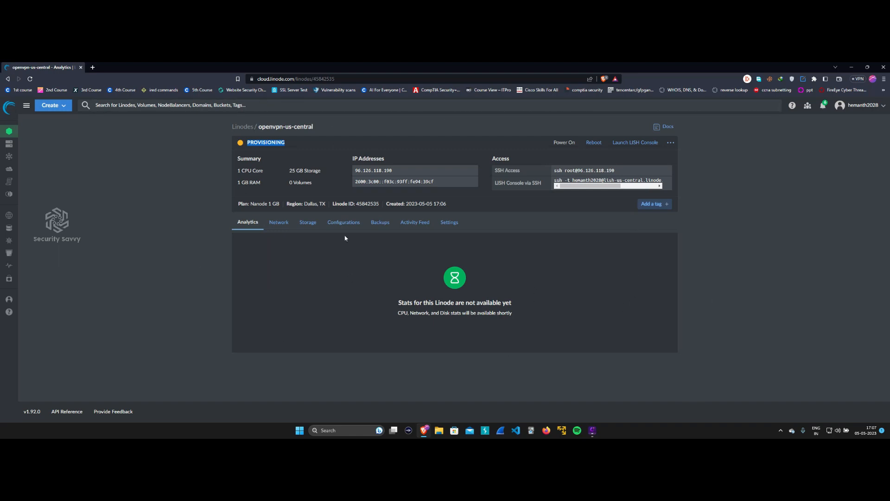
# Launch the LISH console, copy the Admin UI address from its output, and open a new browser tab.
pyautogui.click(623, 144)
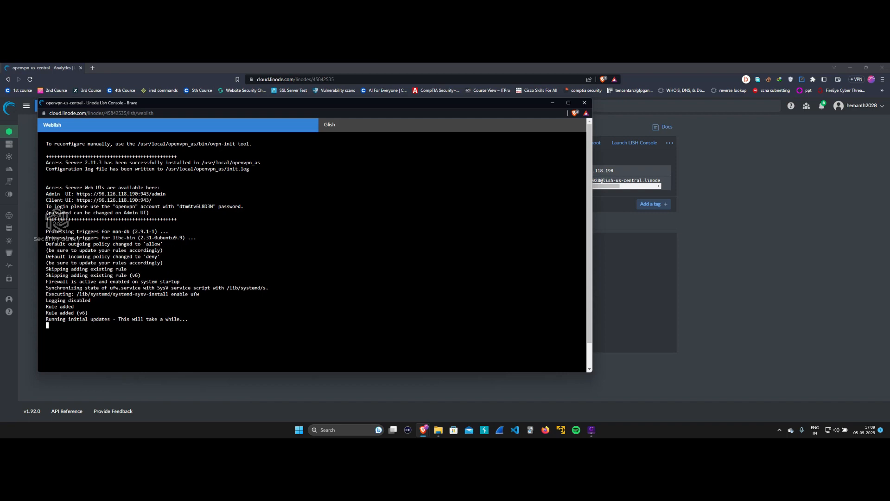
pyautogui.moveTo(73, 193); pyautogui.dragTo(165, 194)
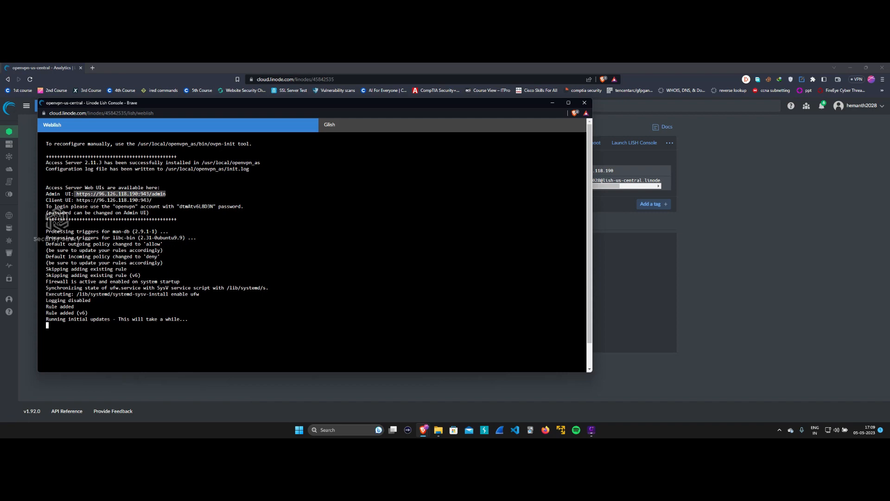
pyautogui.rightClick(161, 194)
pyautogui.click(159, 196)
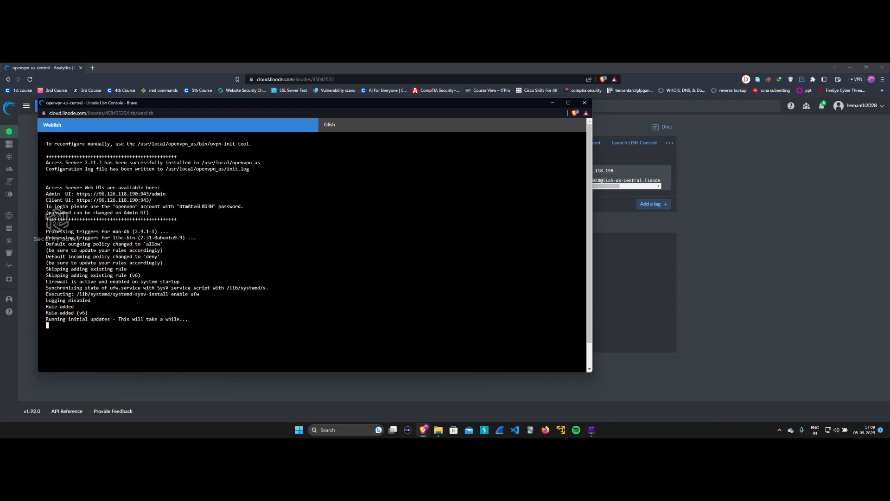
pyautogui.moveTo(168, 193); pyautogui.dragTo(79, 193)
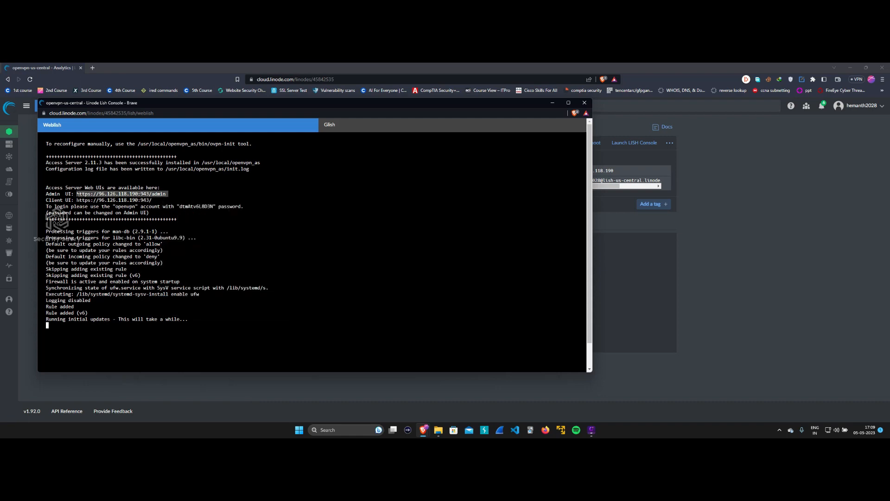
pyautogui.hotkey('ctrl', 'c')
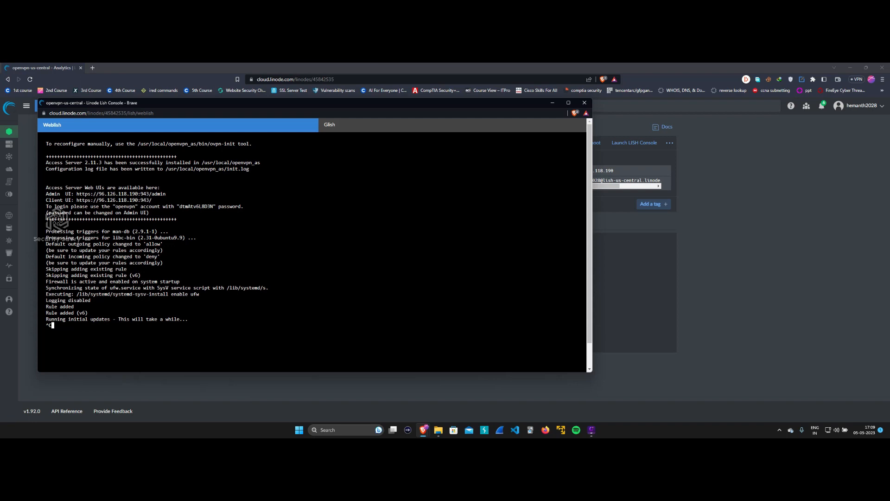
pyautogui.hotkey('ctrl', 't')
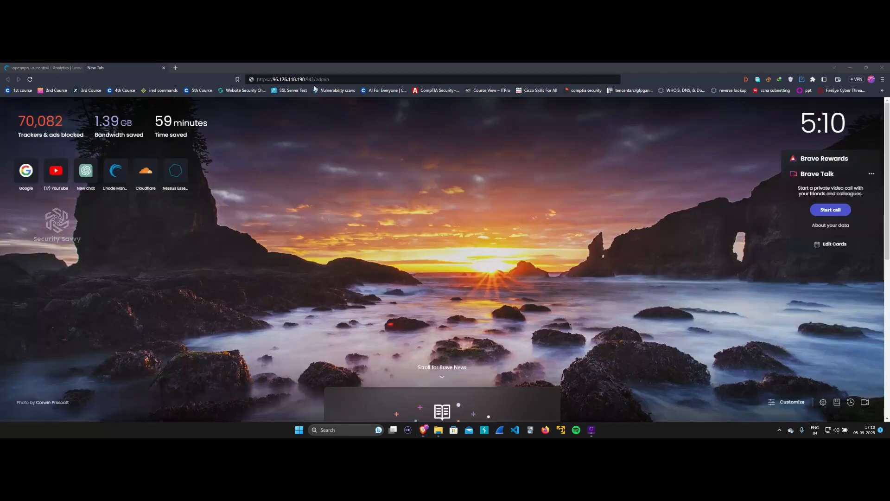
pyautogui.hotkey('ctrl', 'v')
pyautogui.click(348, 79)
pyautogui.moveTo(256, 79); pyautogui.dragTo(331, 81)
pyautogui.click(335, 80)
pyautogui.write('1')
pyautogui.press('Return')
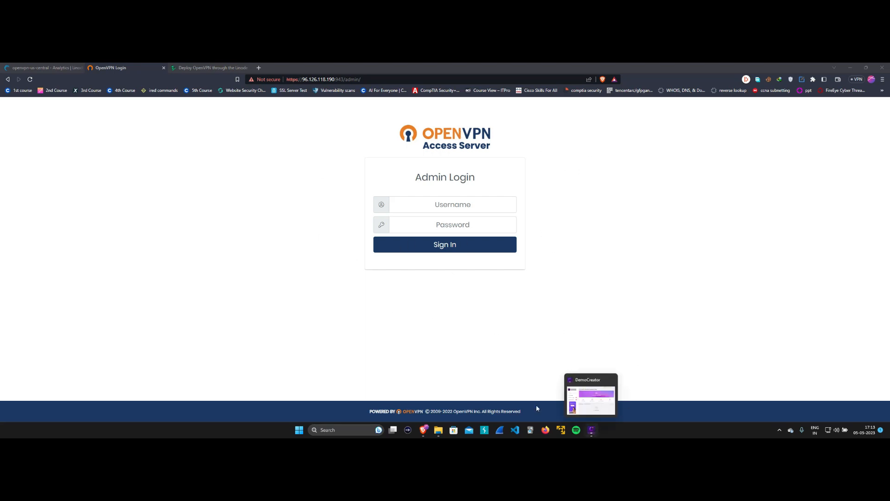
# Check the server console, then enter username openvpn on the admin login page.
pyautogui.moveTo(426, 430)
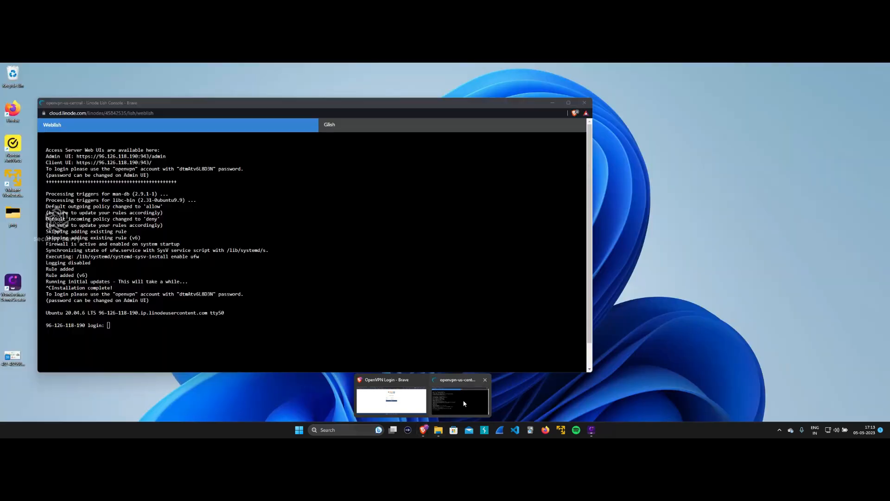
pyautogui.click(462, 403)
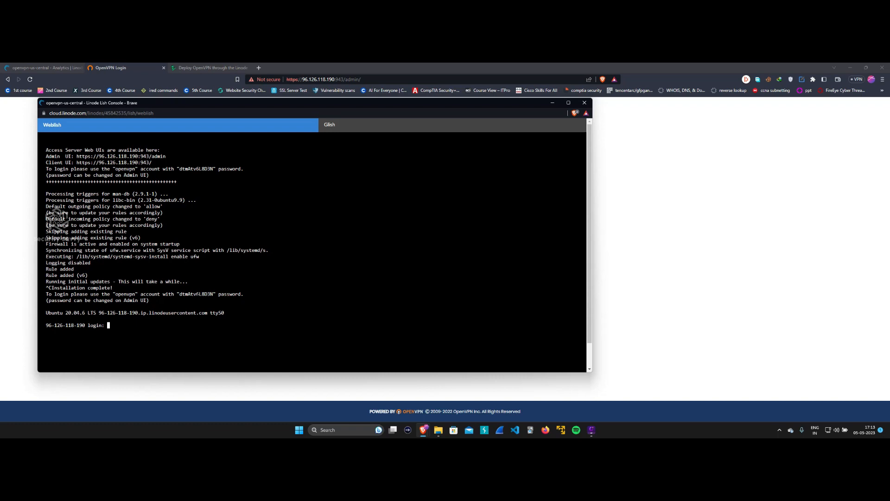
pyautogui.click(603, 207)
pyautogui.click(453, 205)
pyautogui.write('openvpn')
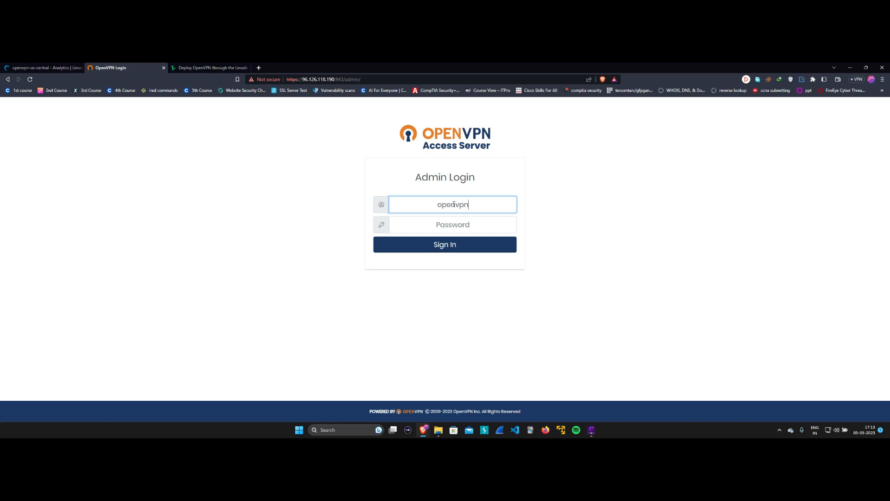
pyautogui.click(453, 225)
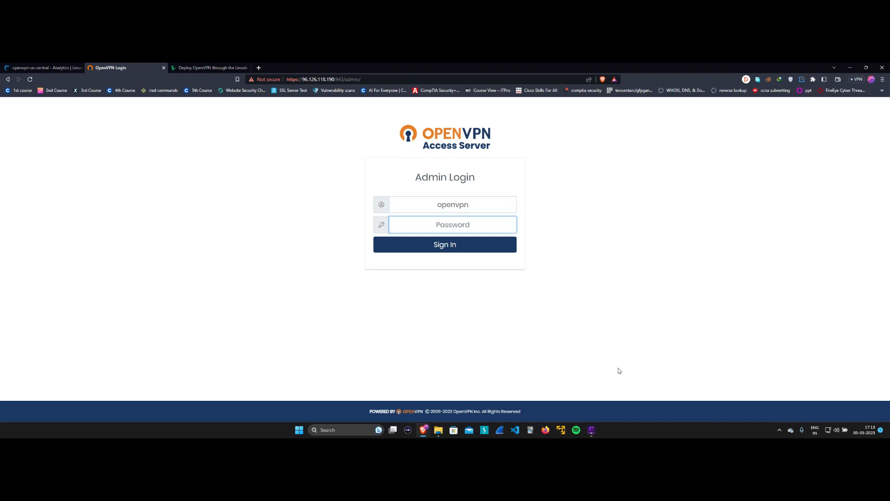
# Copy the generated admin password from the console, paste it, and sign in.
pyautogui.moveTo(423, 430)
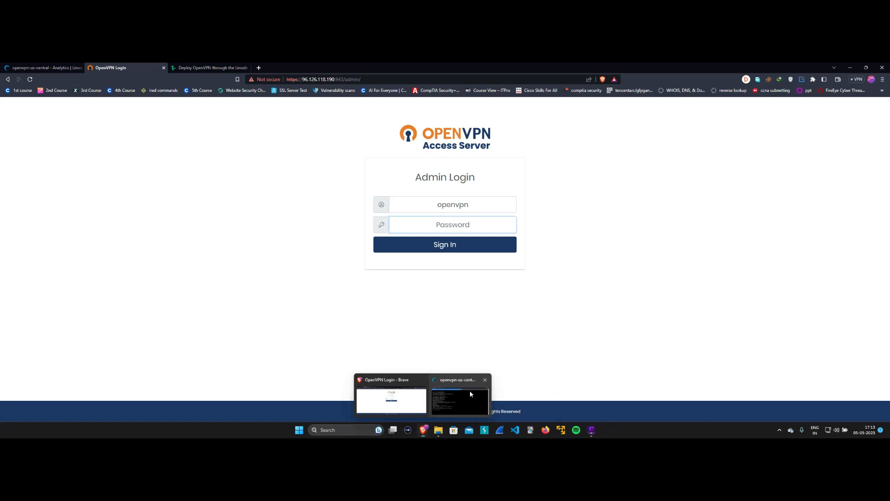
pyautogui.click(469, 390)
pyautogui.doubleClick(202, 294)
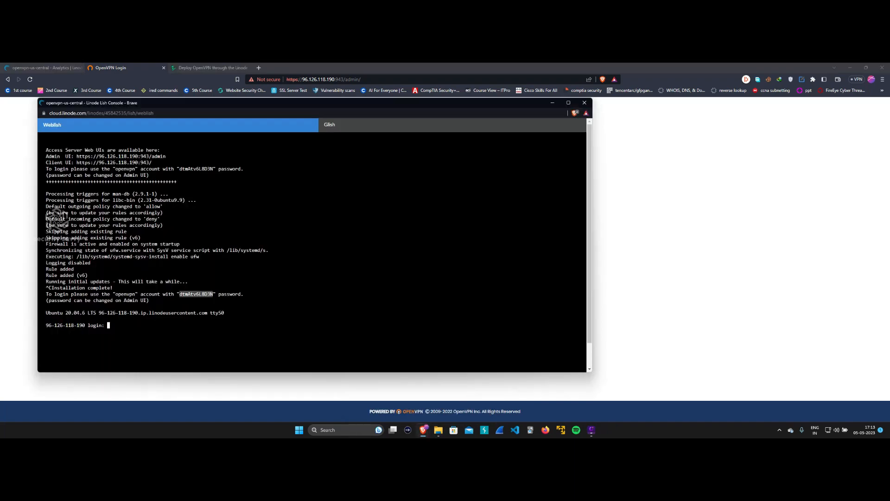
pyautogui.click(555, 103)
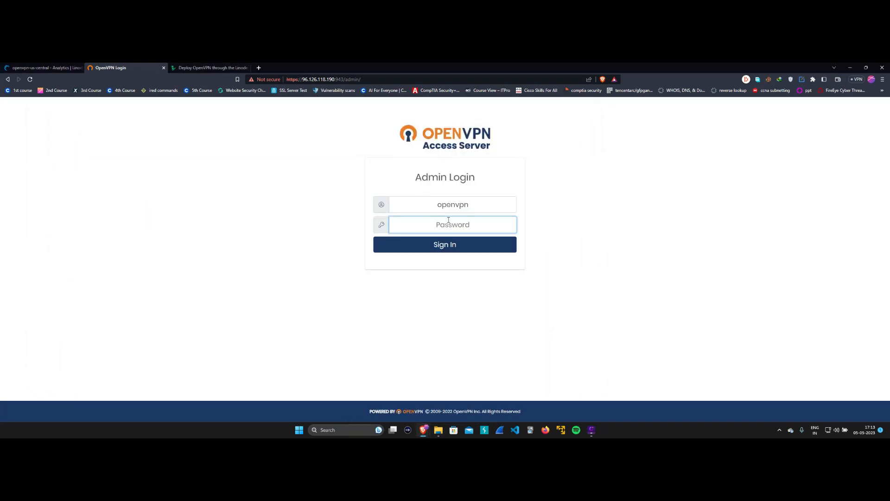
pyautogui.hotkey('ctrl', 'v')
pyautogui.click(468, 249)
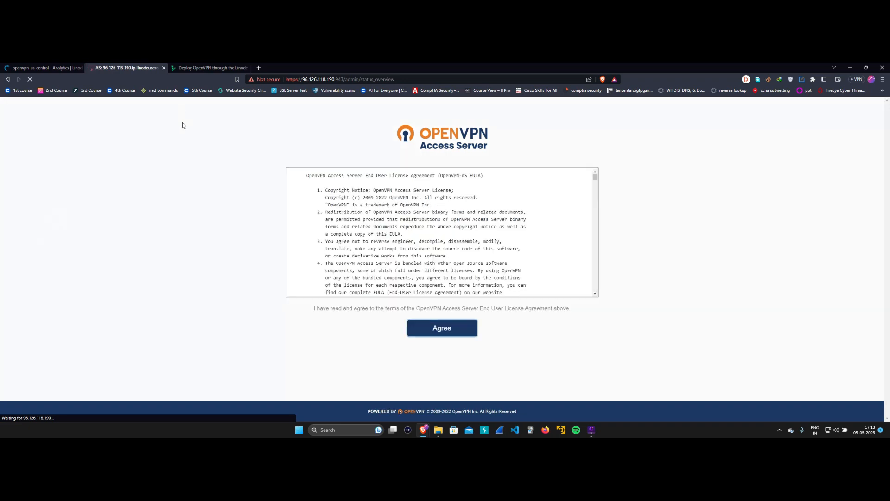
# Accept the OpenVPN Access Server license agreement.
pyautogui.scroll(-3, 412, 222)
pyautogui.scroll(-4, 412, 222)
pyautogui.scroll(7, 412, 223)
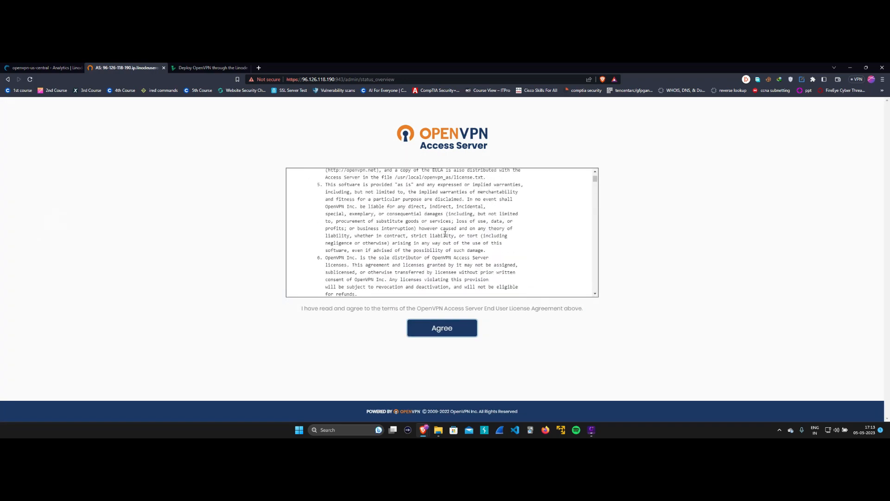
pyautogui.moveTo(320, 182); pyautogui.dragTo(407, 299)
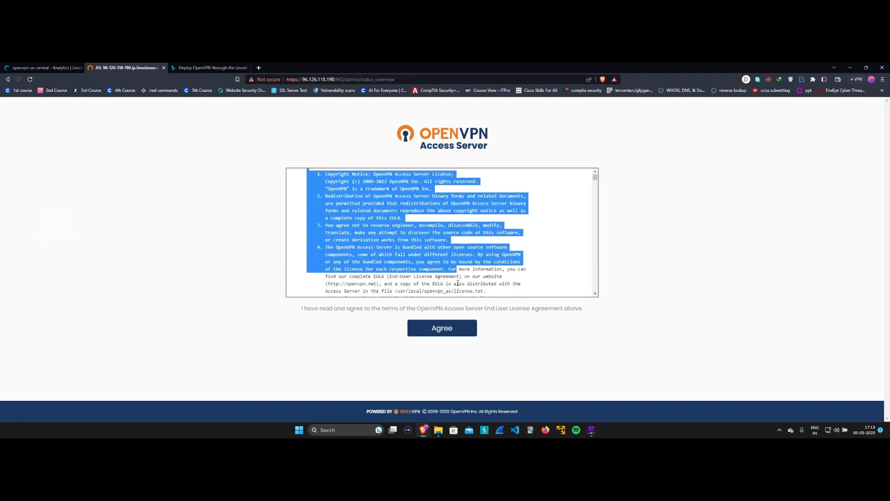
pyautogui.click(447, 328)
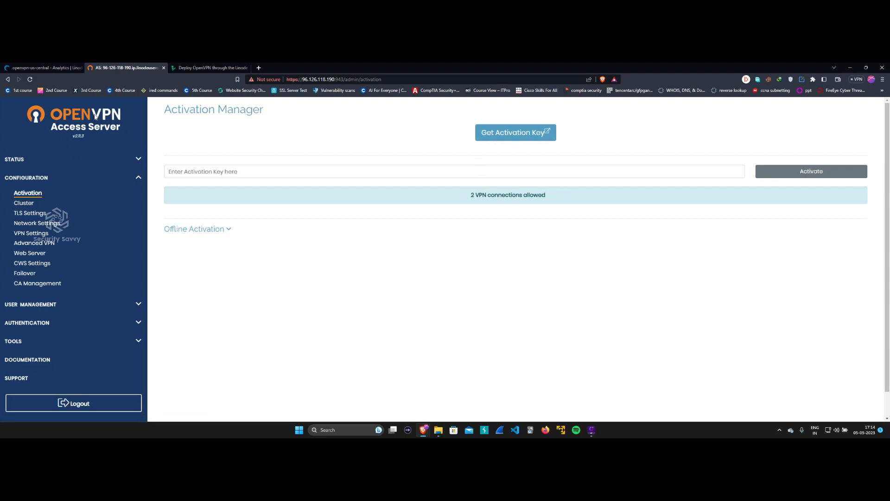
# Review the activation status allowing 2 VPN connections, then go to User Management > User Profiles.
pyautogui.moveTo(469, 195); pyautogui.dragTo(577, 194)
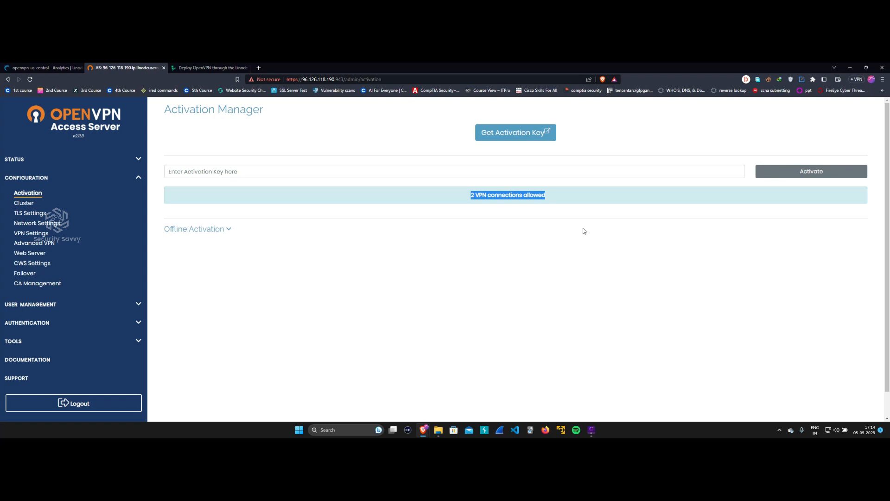
pyautogui.click(567, 230)
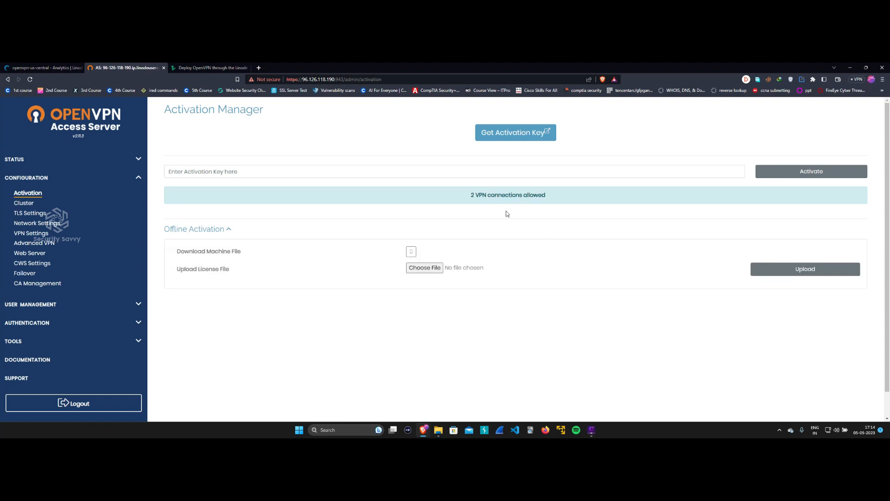
pyautogui.tripleClick(531, 195)
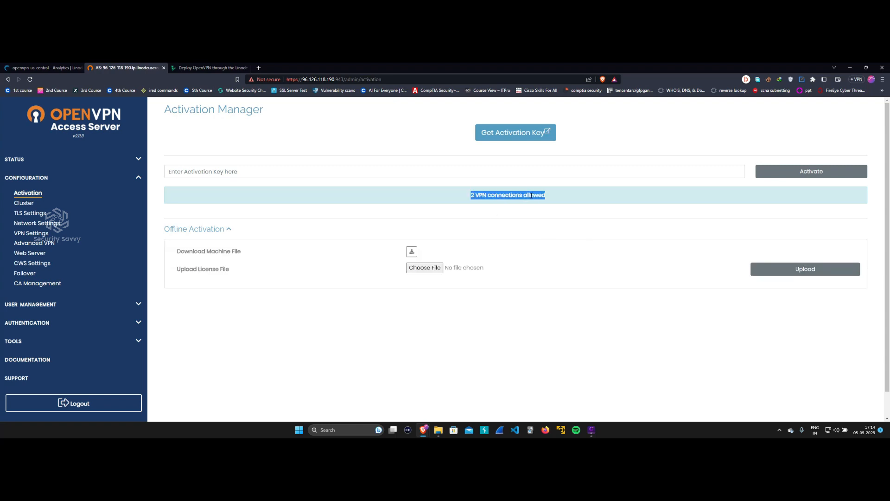
pyautogui.scroll(-1, 65, 266)
pyautogui.click(63, 277)
pyautogui.click(39, 226)
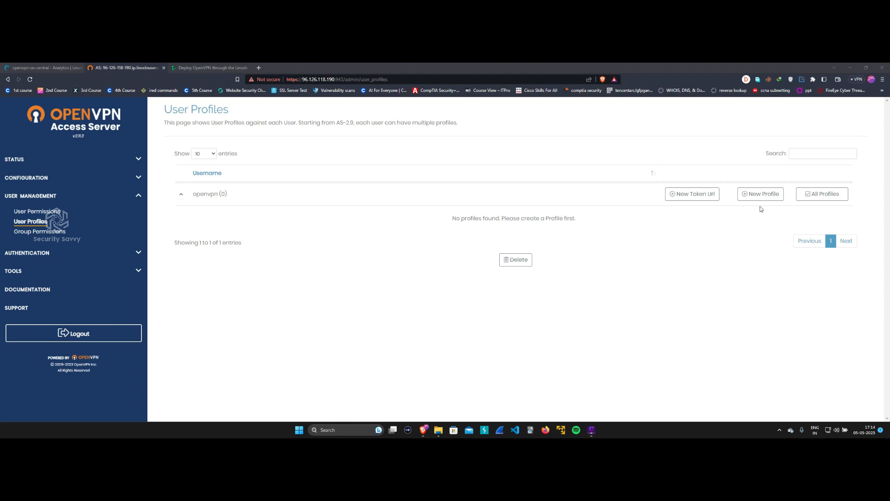
# Create a new openvpn profile with the comment 'desktop' and select its downloaded file on the desktop.
pyautogui.click(756, 198)
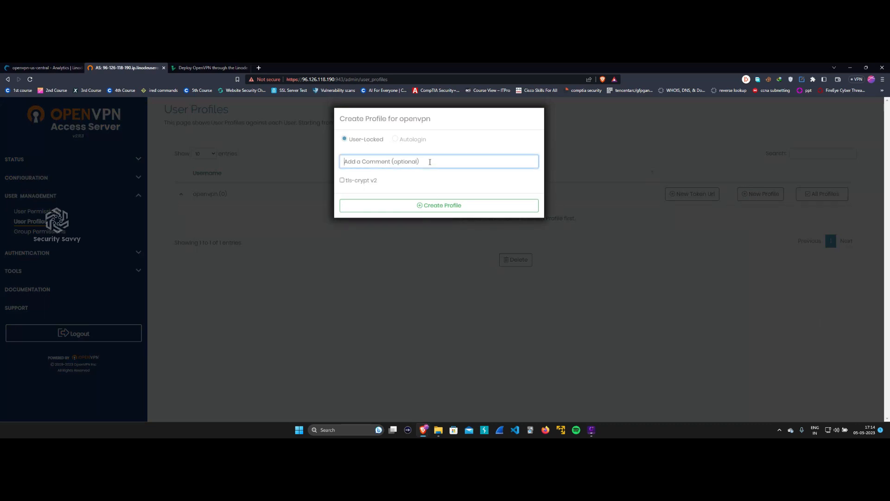
pyautogui.write('desktop')
pyautogui.click(436, 206)
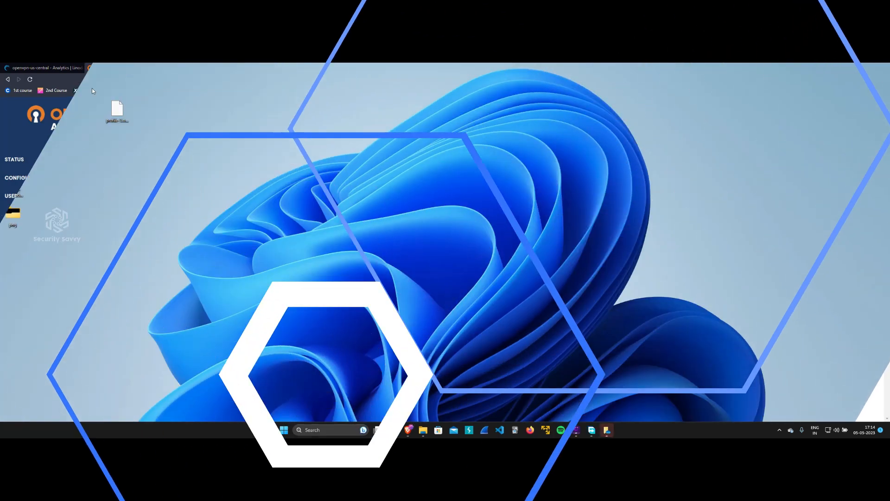
pyautogui.moveTo(92, 89); pyautogui.dragTo(199, 171)
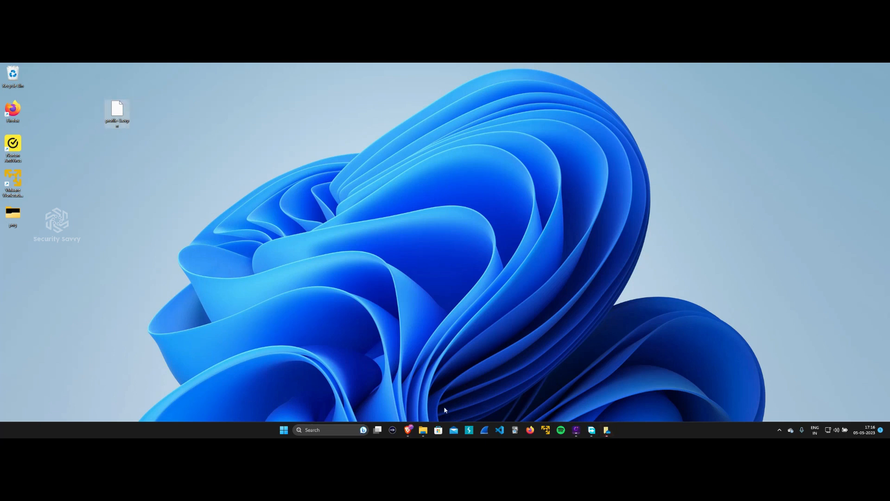
pyautogui.press('Delete')
# Search Google in a new Brave tab for 'openvpn client download windows'.
pyautogui.moveTo(407, 427)
pyautogui.click(402, 406)
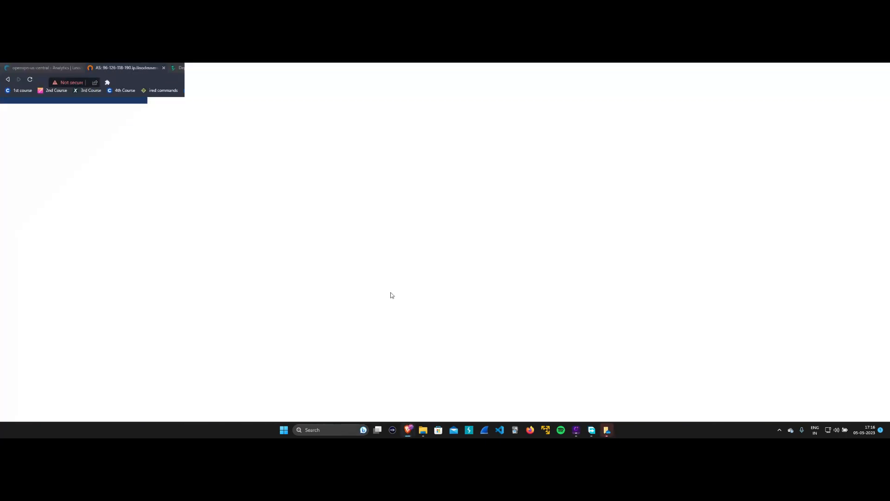
pyautogui.click(261, 69)
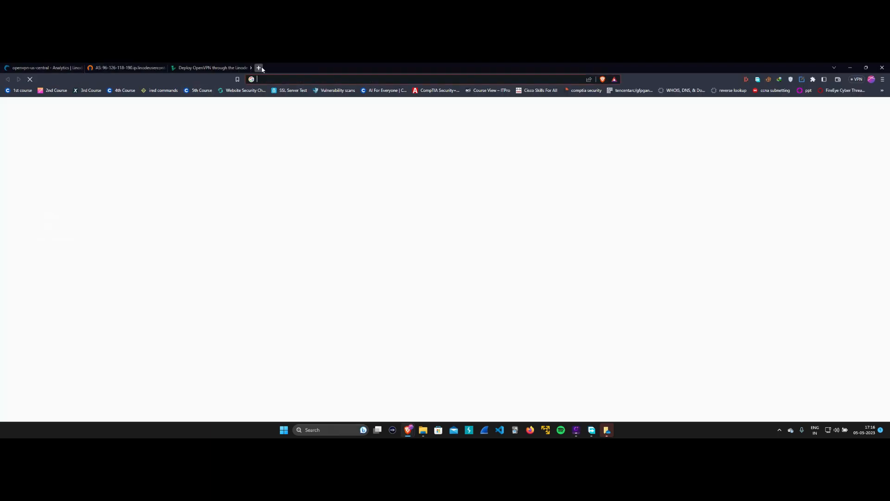
pyautogui.write('google.com')
pyautogui.press('Return')
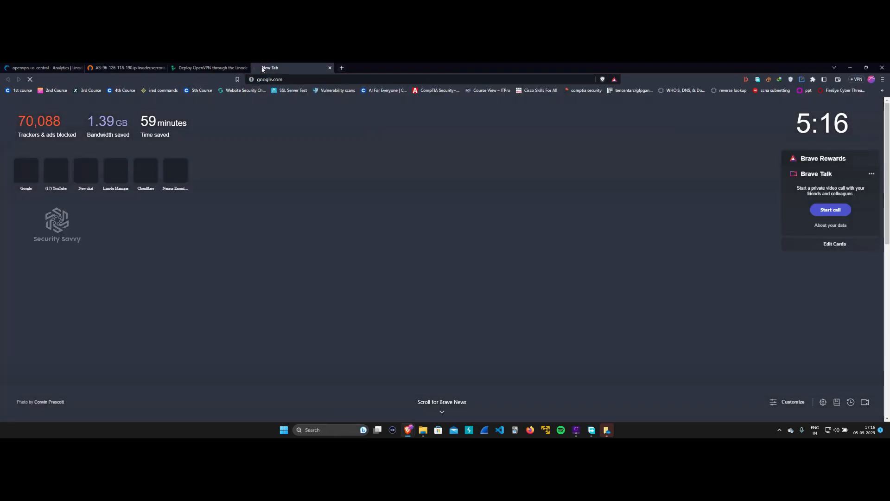
pyautogui.write('open')
pyautogui.write('vpn c')
pyautogui.write('lient do')
pyautogui.write('wnload windows')
pyautogui.press('Return')
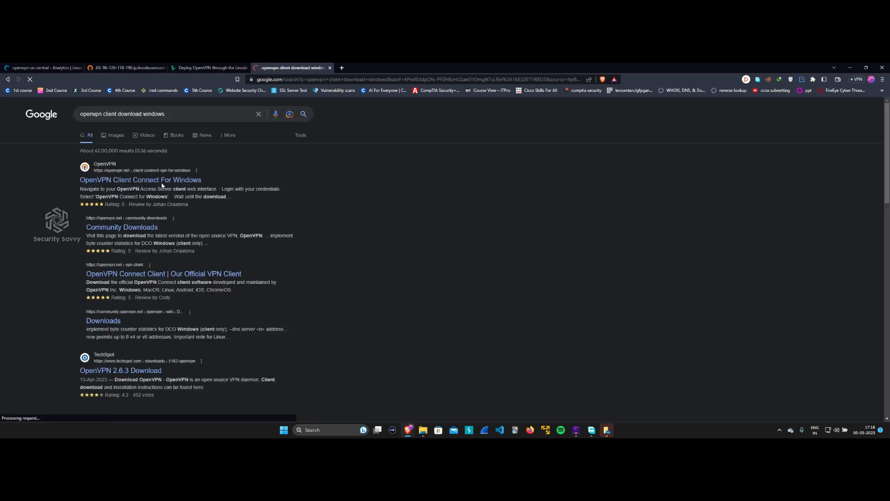
# Download the OpenVPN Connect v3 installer from openvpn.net and launch it.
pyautogui.click(164, 183)
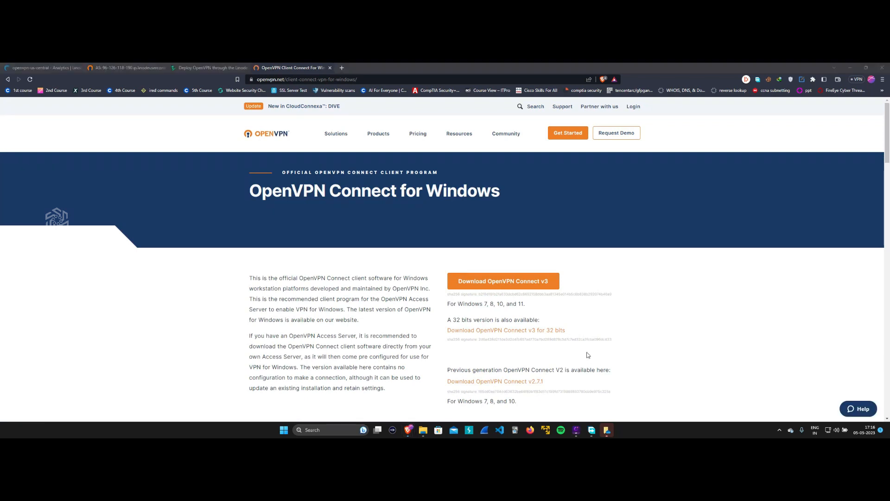
pyautogui.click(510, 283)
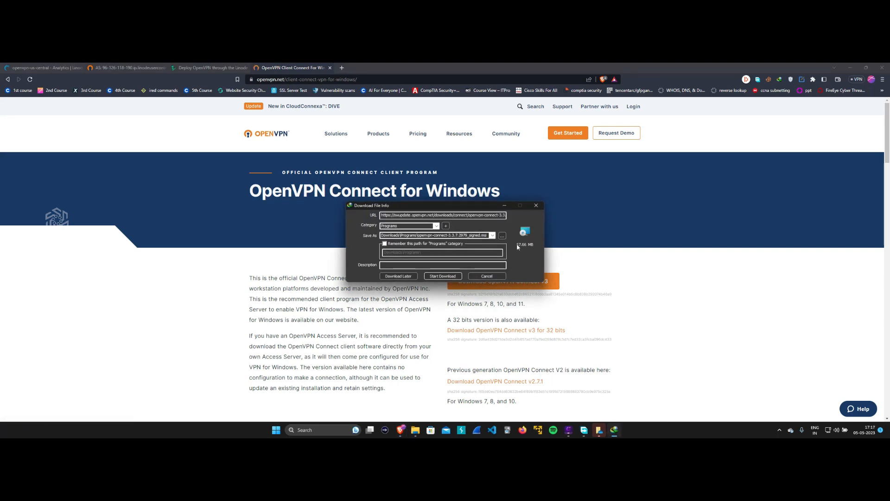
pyautogui.click(443, 275)
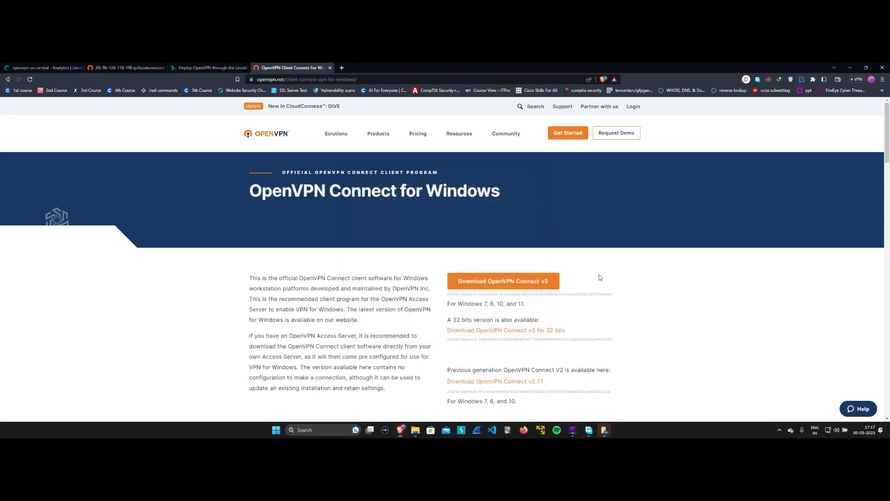
pyautogui.click(386, 267)
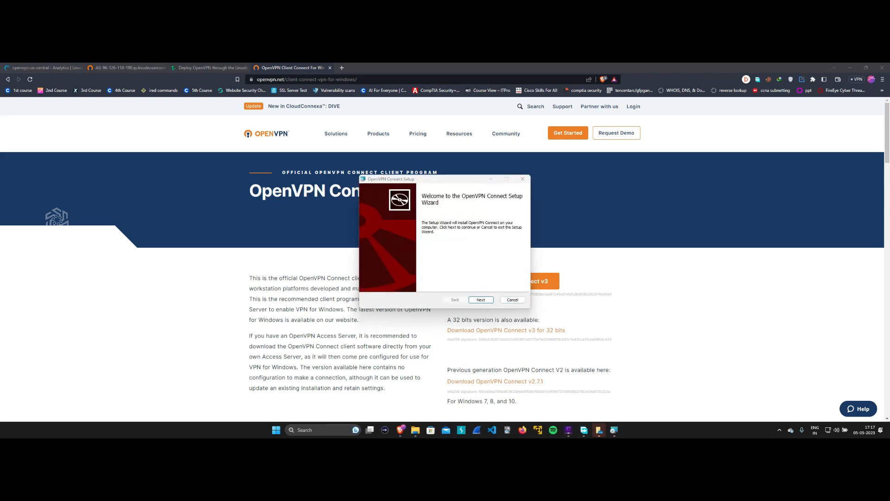
# Run the OpenVPN Connect Setup wizard through license acceptance, installation and Finish.
pyautogui.click(480, 300)
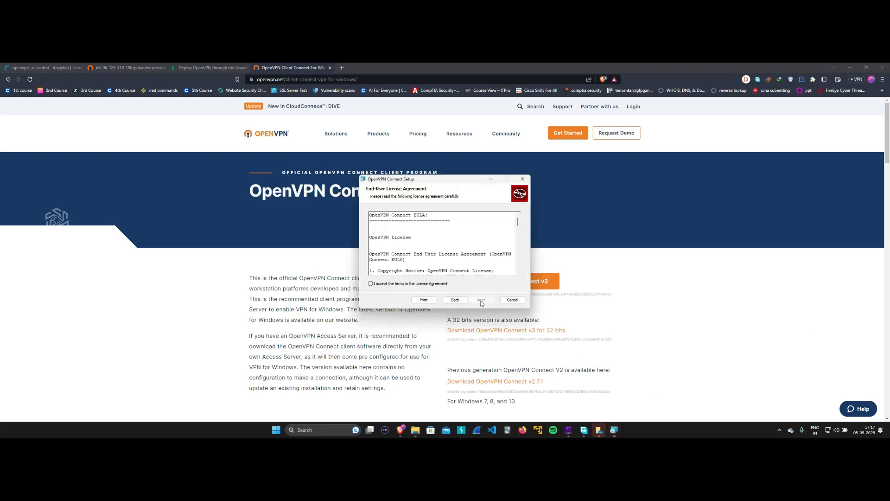
pyautogui.click(390, 286)
pyautogui.scroll(-10, 441, 246)
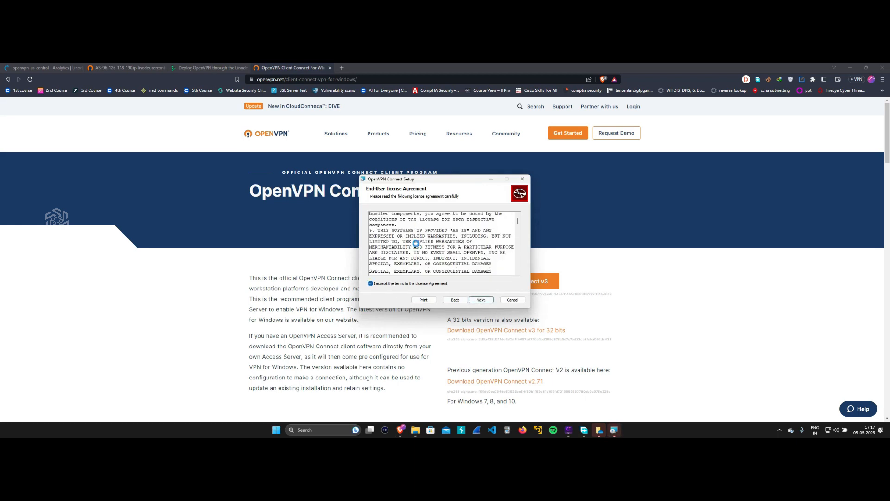
pyautogui.click(482, 299)
pyautogui.click(471, 300)
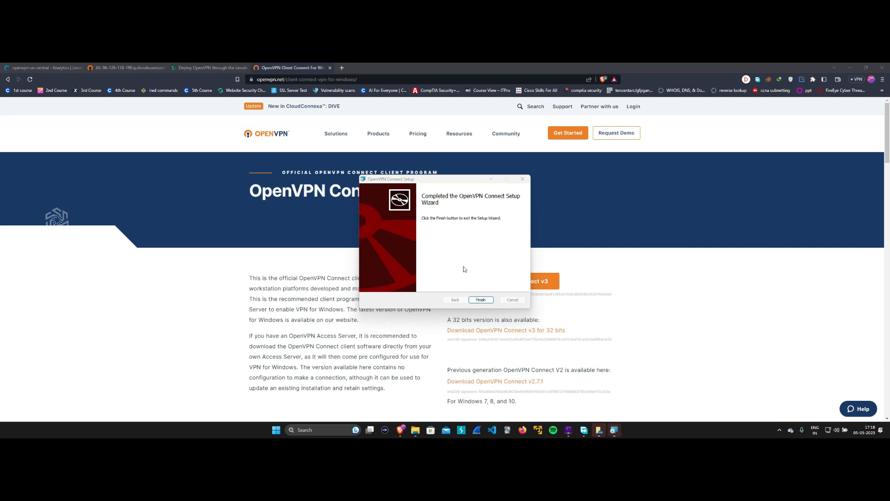
pyautogui.click(481, 300)
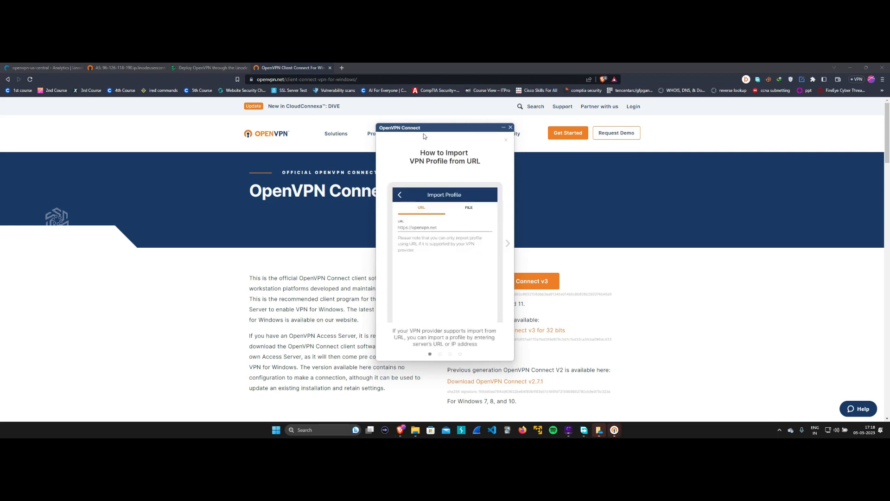
# Get through the OpenVPN Connect onboarding screens, agreeing to the data collection notice.
pyautogui.click(507, 245)
pyautogui.click(507, 245)
pyautogui.click(507, 245)
pyautogui.click(507, 245)
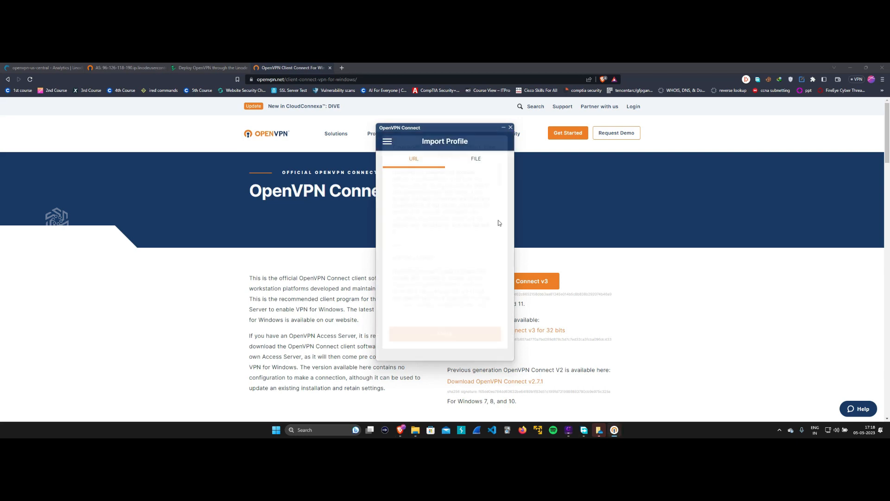
pyautogui.click(454, 332)
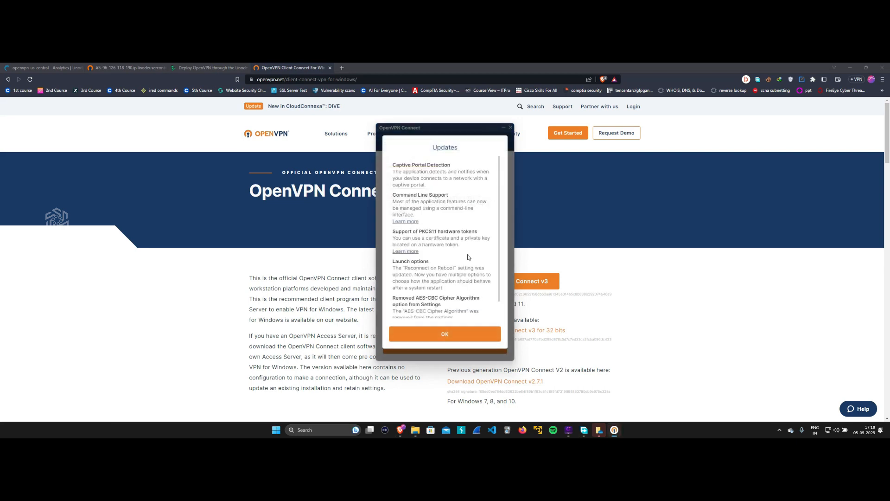
pyautogui.click(454, 334)
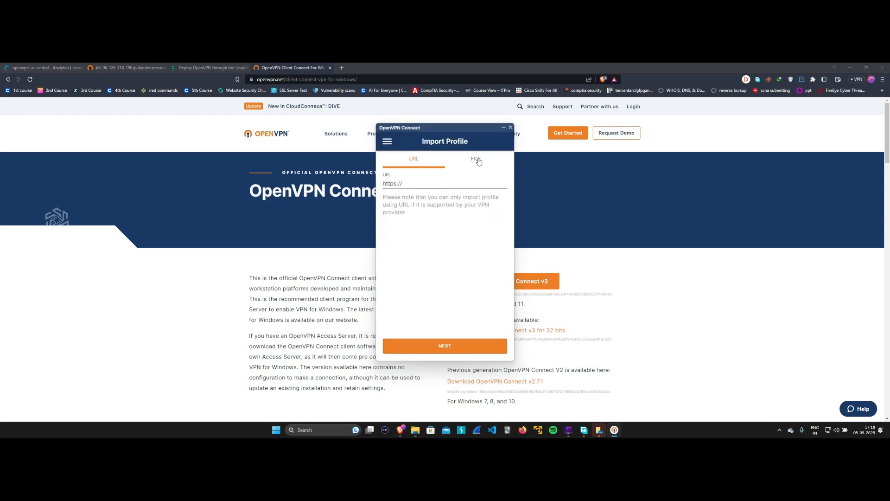
# Import profile-3.ovpn from the Desktop as a file-based VPN profile.
pyautogui.click(476, 159)
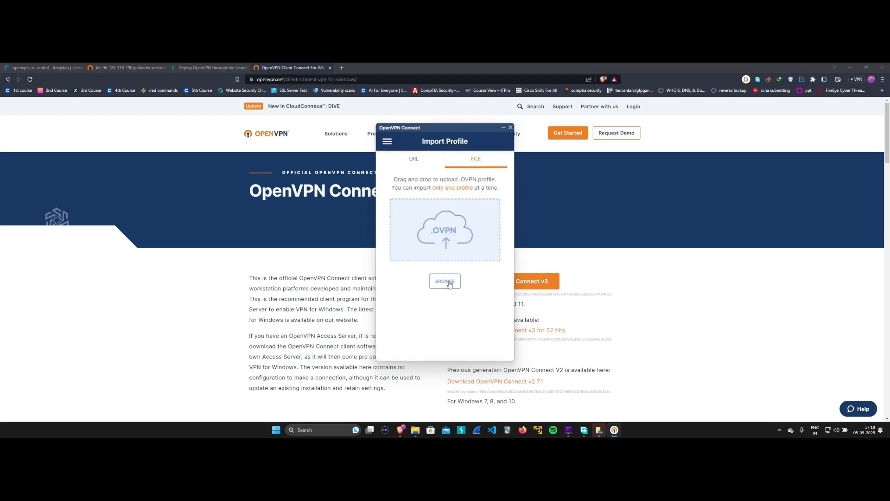
pyautogui.click(443, 283)
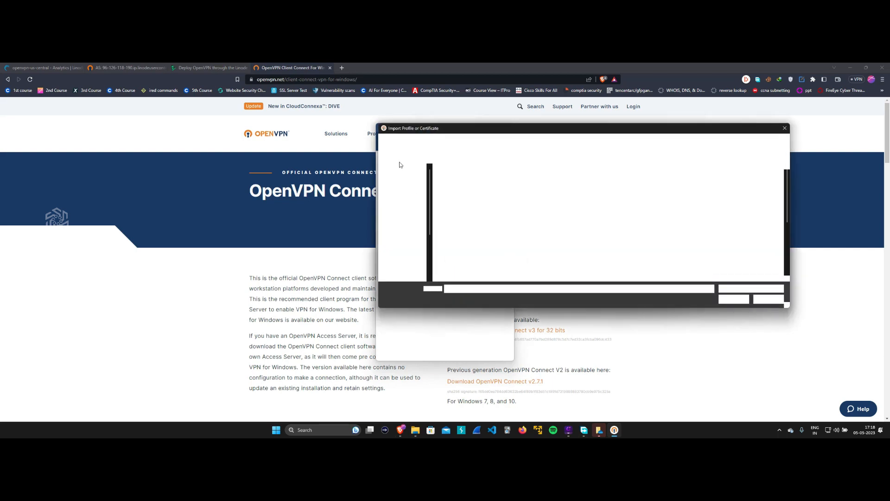
pyautogui.click(405, 204)
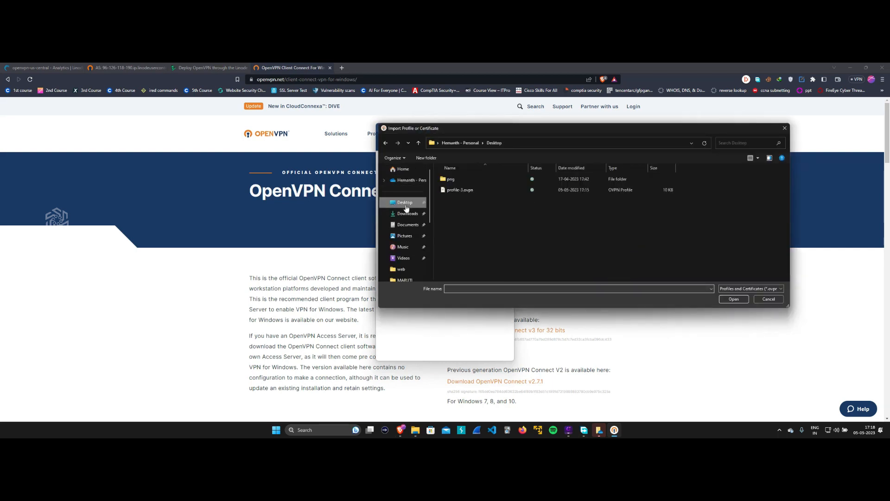
pyautogui.click(469, 190)
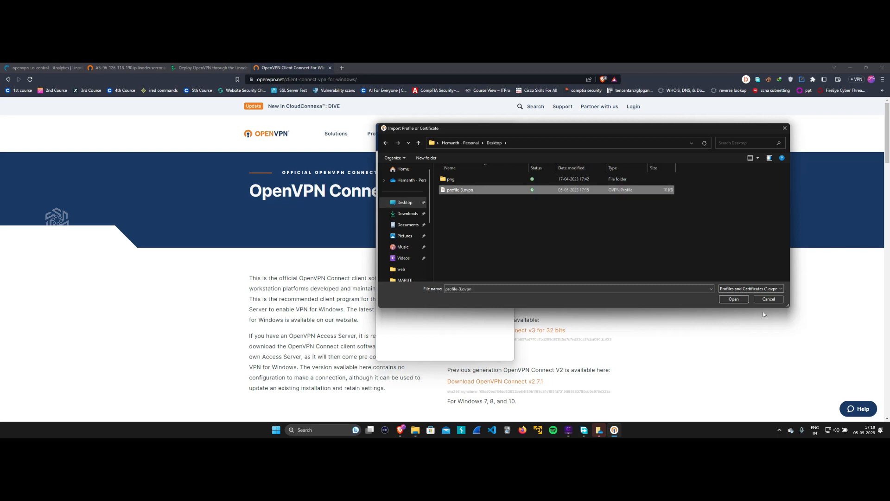
pyautogui.click(736, 299)
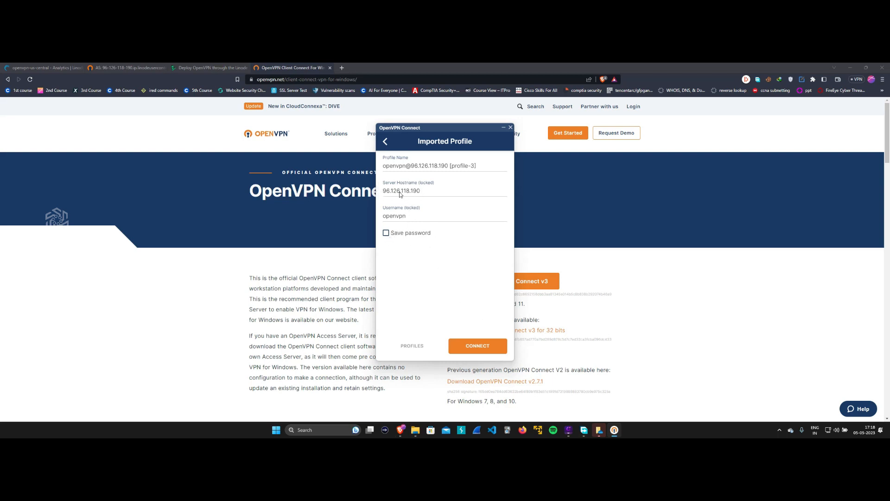
pyautogui.click(202, 64)
pyautogui.click(202, 67)
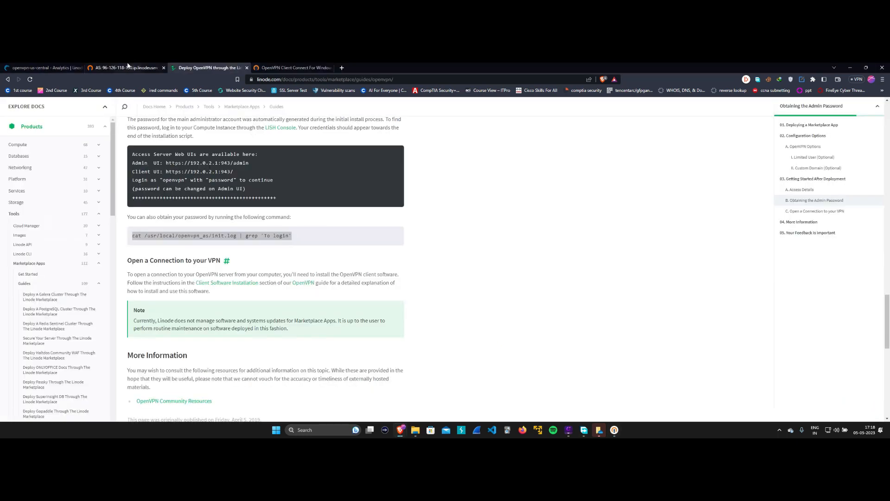
# Note the server IPv4 96.126.118.190 on the Linode dashboard and start connecting profile-3.
pyautogui.click(44, 67)
pyautogui.doubleClick(378, 172)
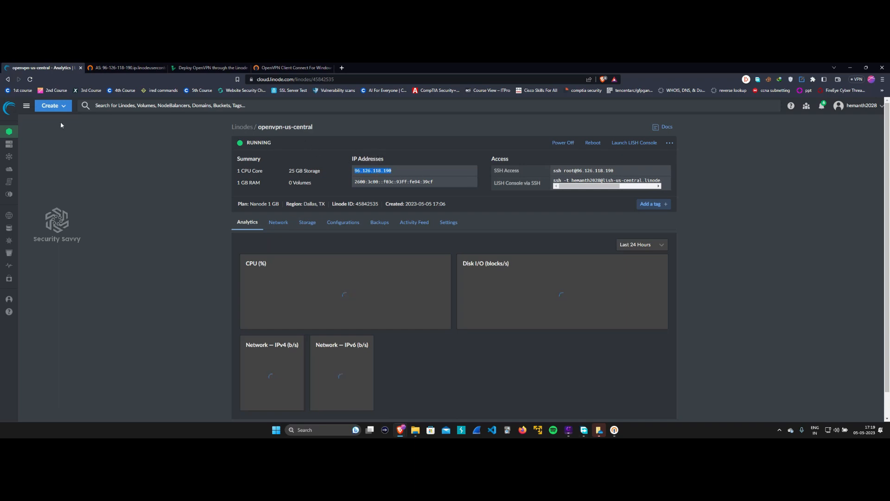
pyautogui.click(614, 430)
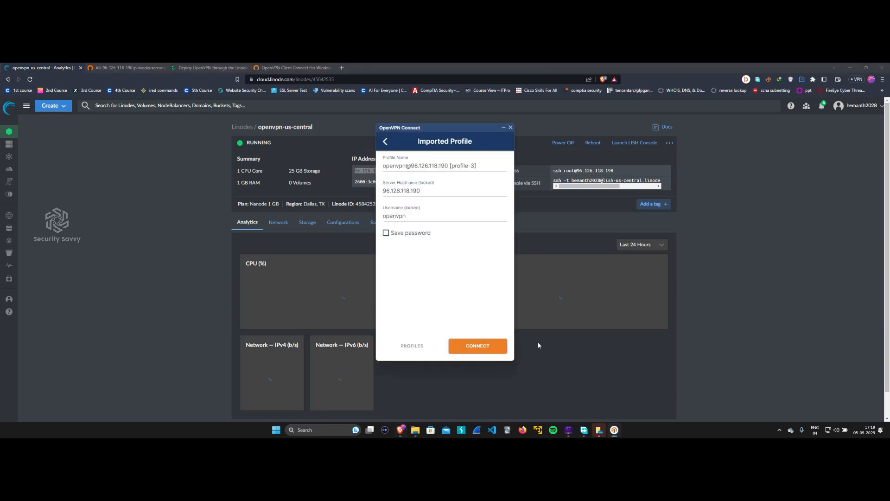
pyautogui.click(477, 345)
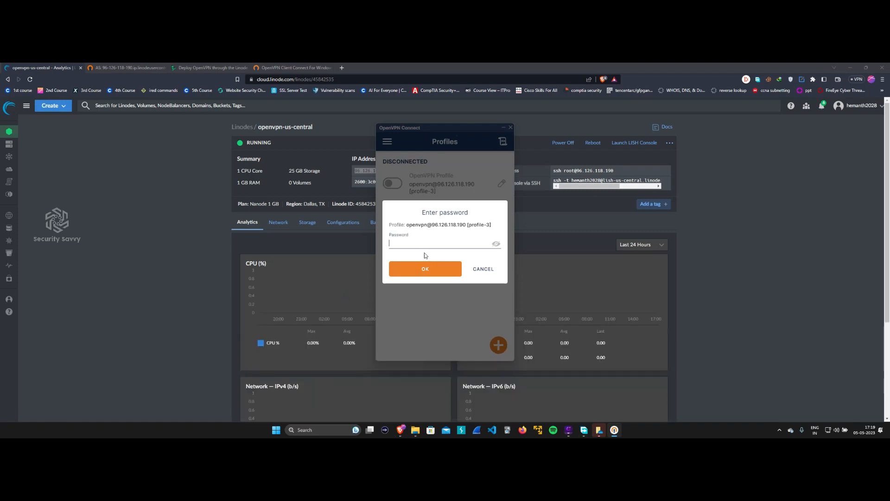
# Enter the openvpn account password from the Lish console to complete the connection.
pyautogui.moveTo(400, 430)
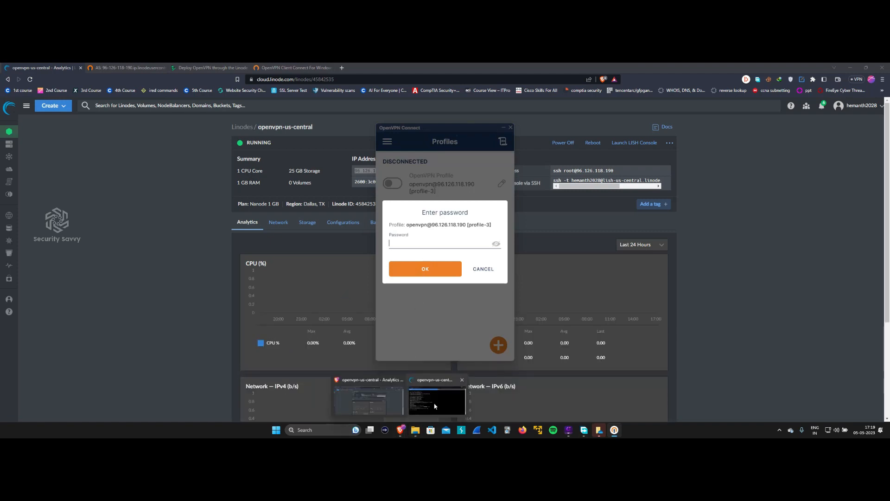
pyautogui.click(435, 406)
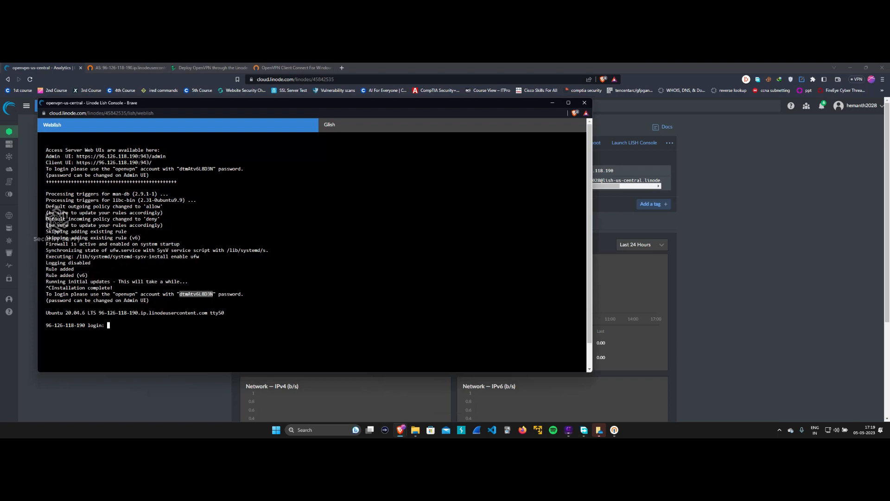
pyautogui.click(552, 102)
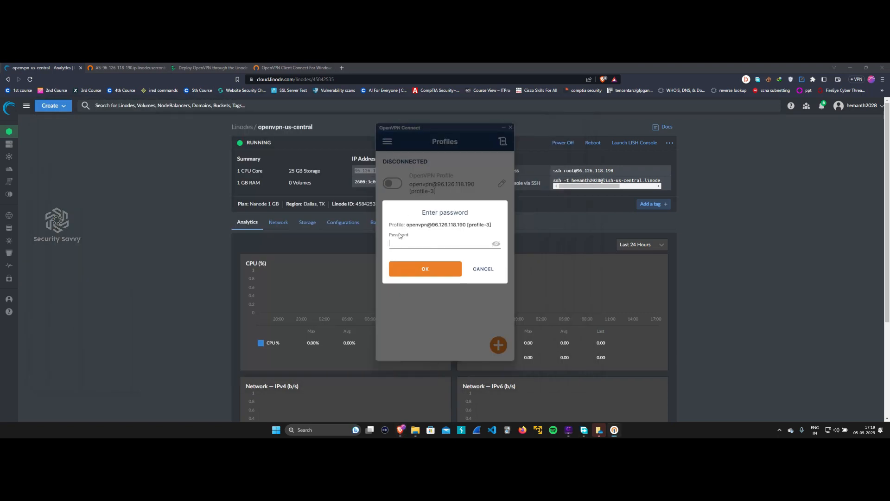
pyautogui.press('super')
pyautogui.press('super')
pyautogui.write('••••••••••••')
pyautogui.click(433, 270)
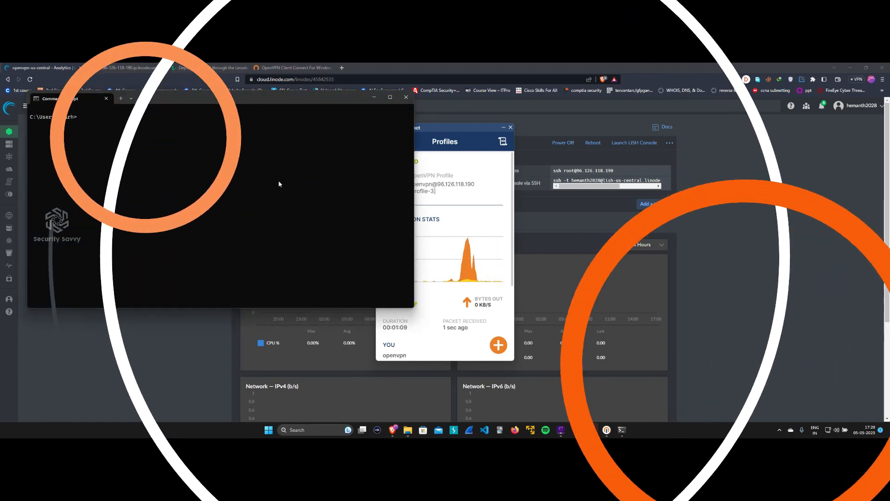
# Run ipconfig, check the VPN adapter's IPv4 172.27.232.2, then minimize Command Prompt.
pyautogui.write('ipconfig')
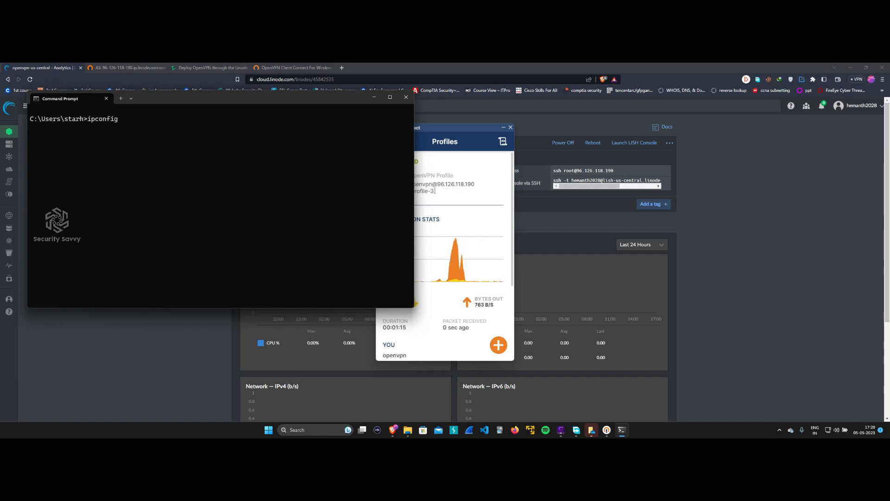
pyautogui.press('Return')
pyautogui.scroll(10, 262, 228)
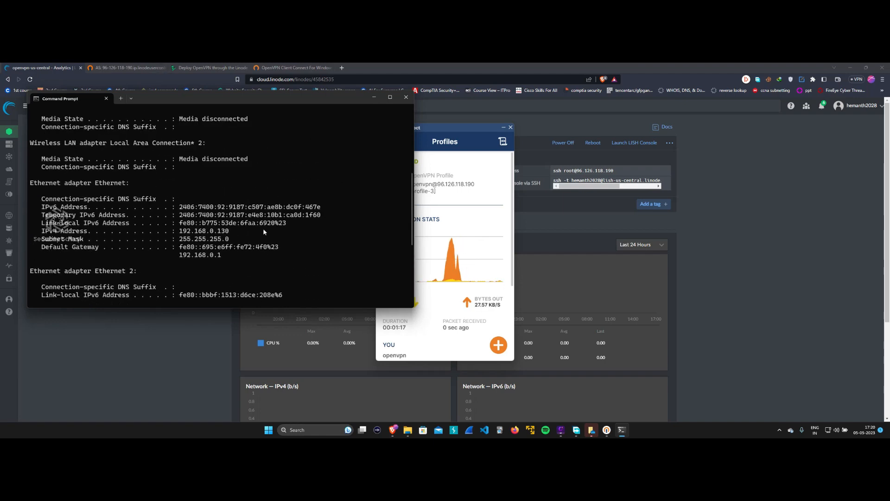
pyautogui.moveTo(239, 190); pyautogui.dragTo(56, 160)
pyautogui.click(57, 160)
pyautogui.moveTo(171, 161); pyautogui.dragTo(250, 207)
pyautogui.click(33, 162)
pyautogui.click(251, 202)
pyautogui.click(374, 97)
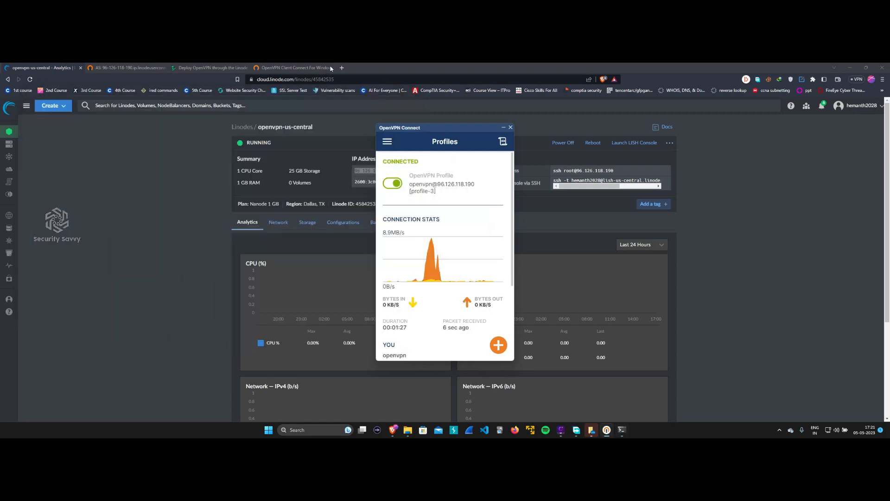
# Open whatismyip.com and highlight location Richardson, TX US and ISP Akamai Technologies Inc.
pyautogui.click(341, 68)
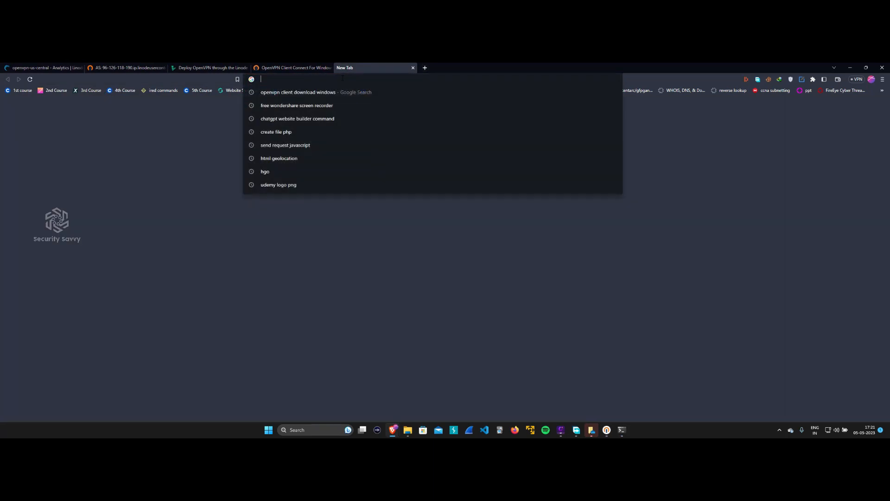
pyautogui.write('what')
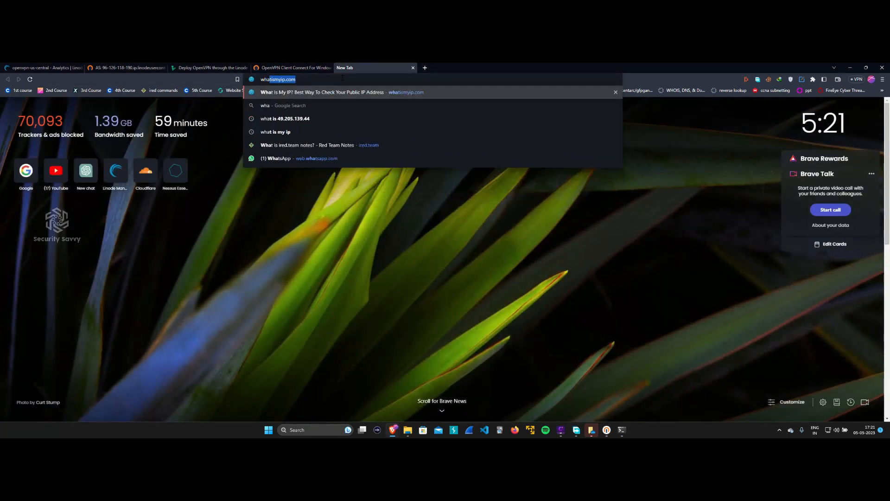
pyautogui.press('BackSpace')
pyautogui.press('BackSpace')
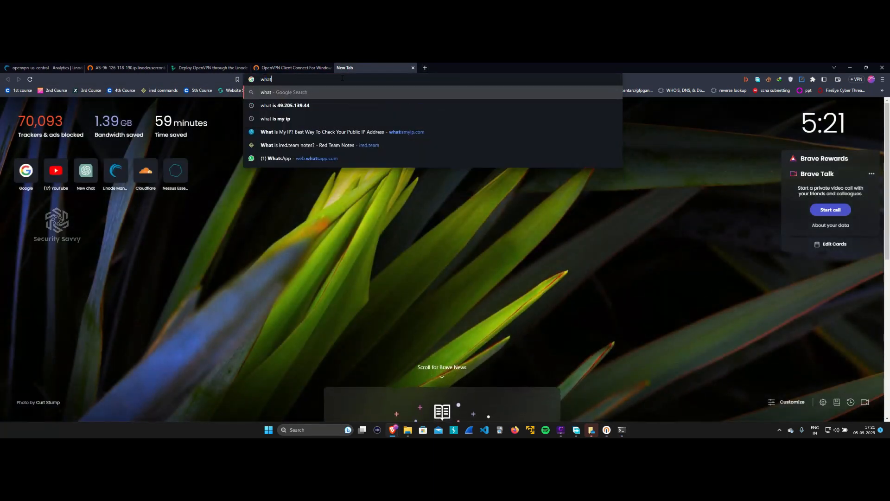
pyautogui.write('tismyip.com')
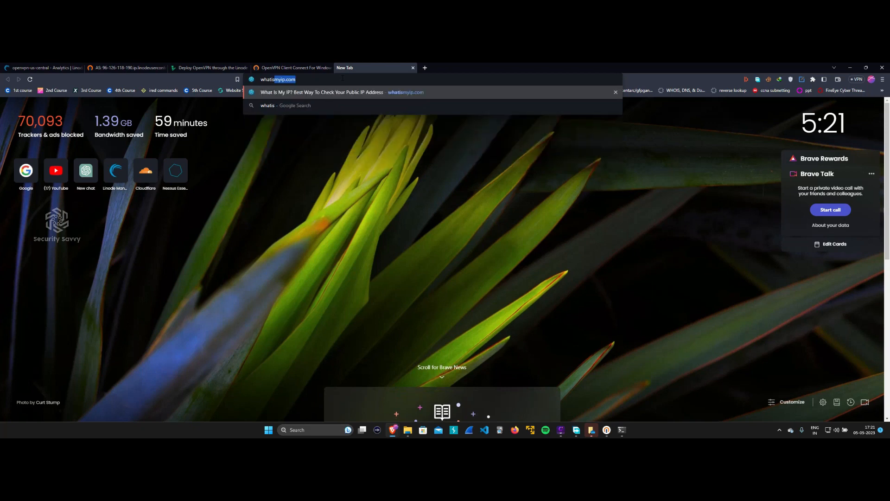
pyautogui.press('Return')
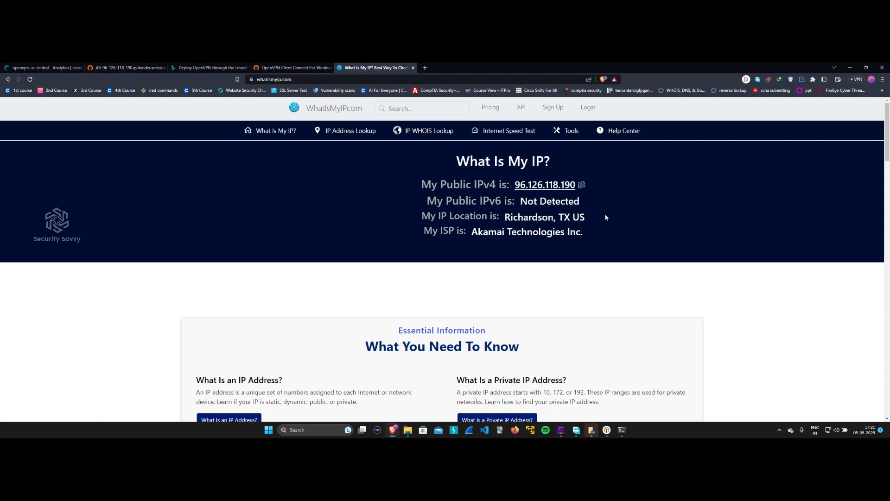
pyautogui.moveTo(596, 216); pyautogui.dragTo(505, 217)
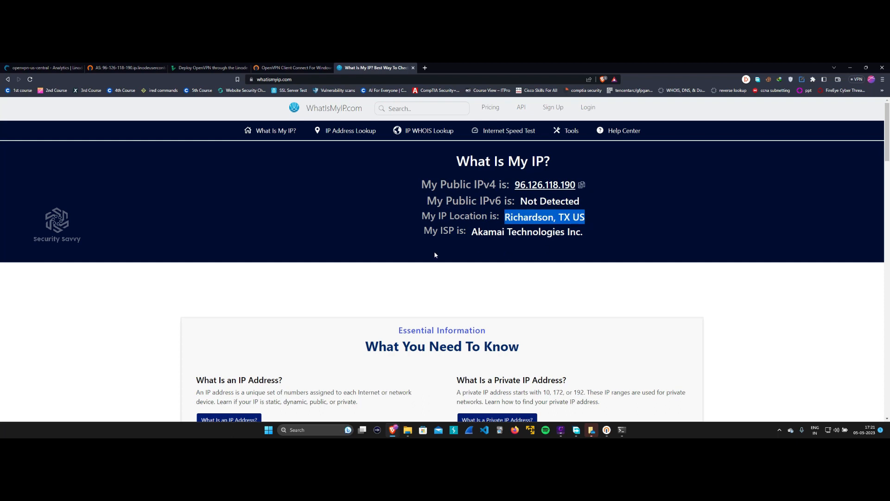
pyautogui.moveTo(472, 235); pyautogui.dragTo(583, 234)
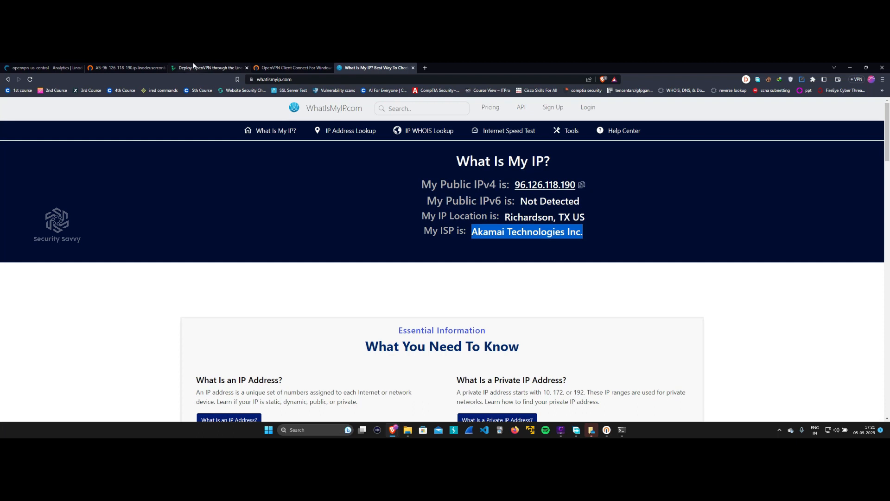
# Compare against the server IP 96.126.118.190 on the Linode dashboard, then return to the results.
pyautogui.click(209, 68)
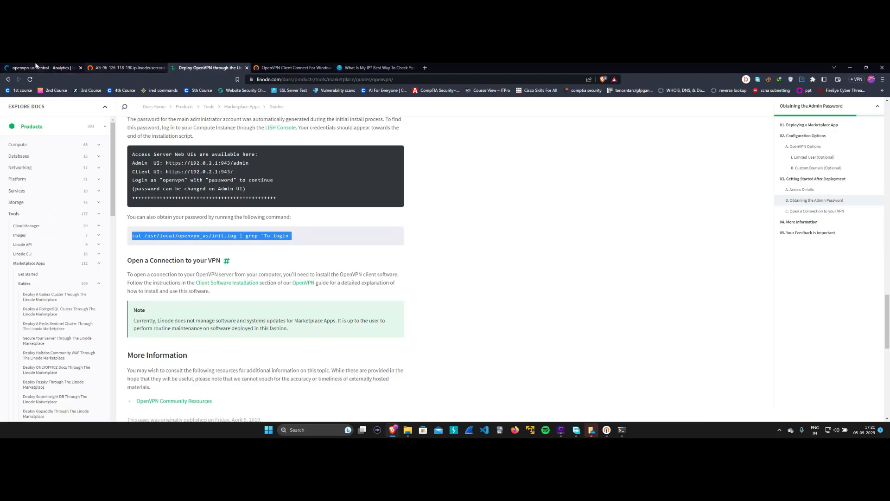
pyautogui.click(45, 65)
pyautogui.doubleClick(383, 171)
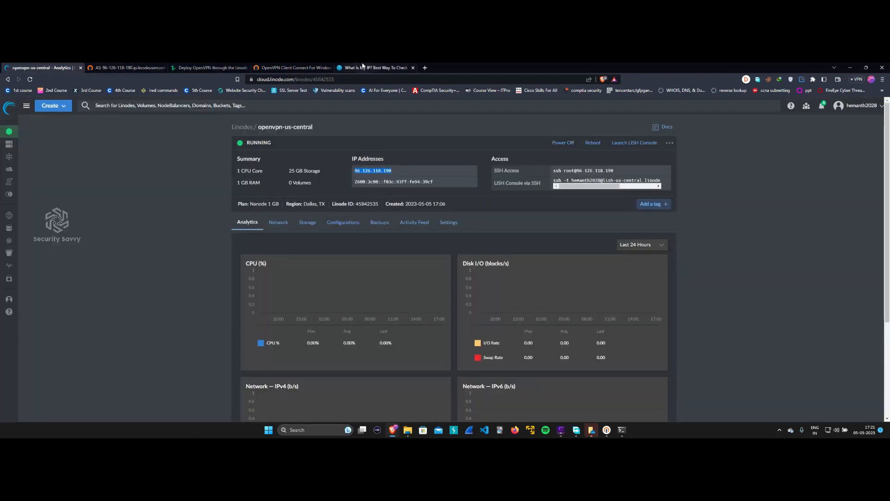
pyautogui.click(373, 68)
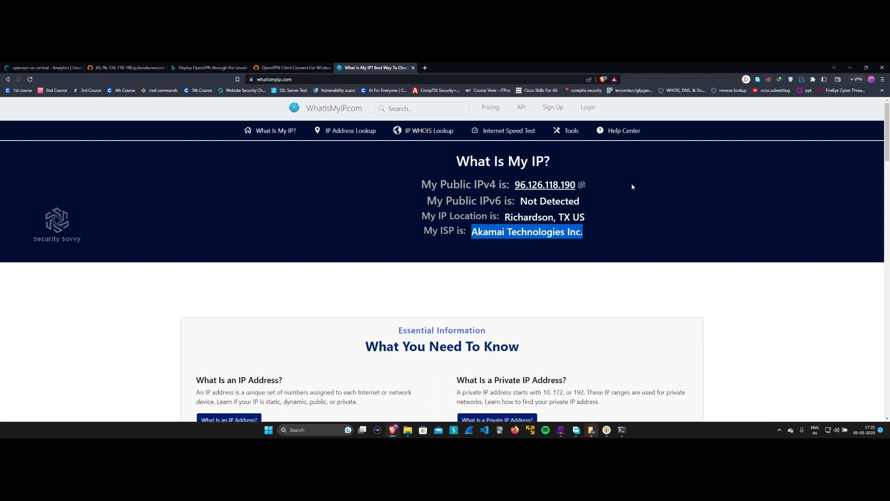